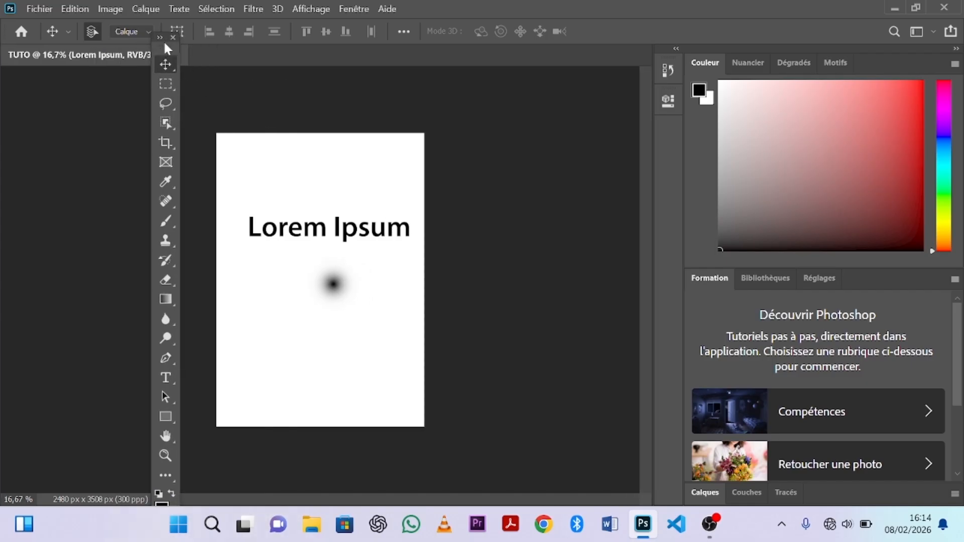
# Dock the floating Tools panel against the left edge of the workspace.
pyautogui.moveTo(168, 40); pyautogui.dragTo(28, 12)
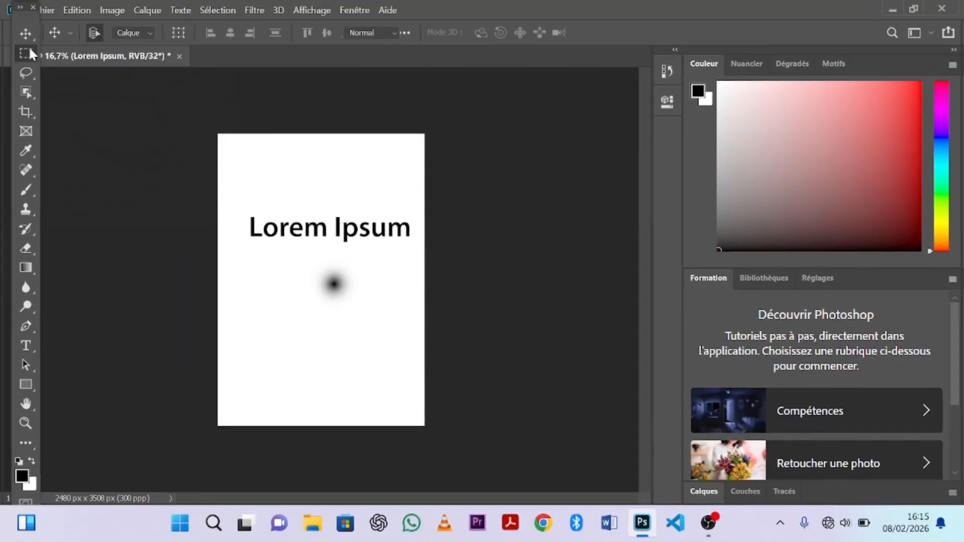
# Select the Rectangular Marquee tool to reveal its Ellipse, Single Row and Single Column variants.
pyautogui.click(28, 49)
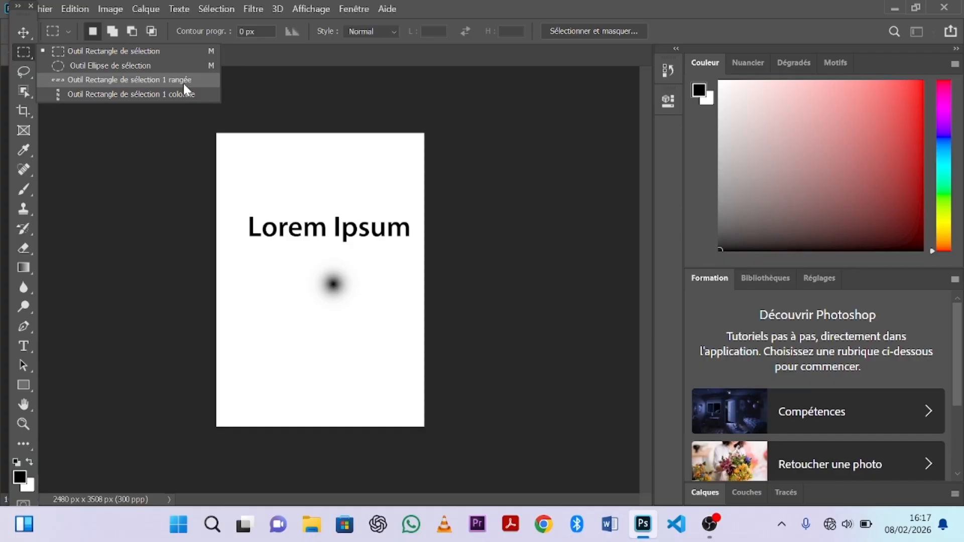
# Close the marquee flyout, review the Move tool variants, and activate the Lasso tool.
pyautogui.click(41, 70)
pyautogui.click(22, 31)
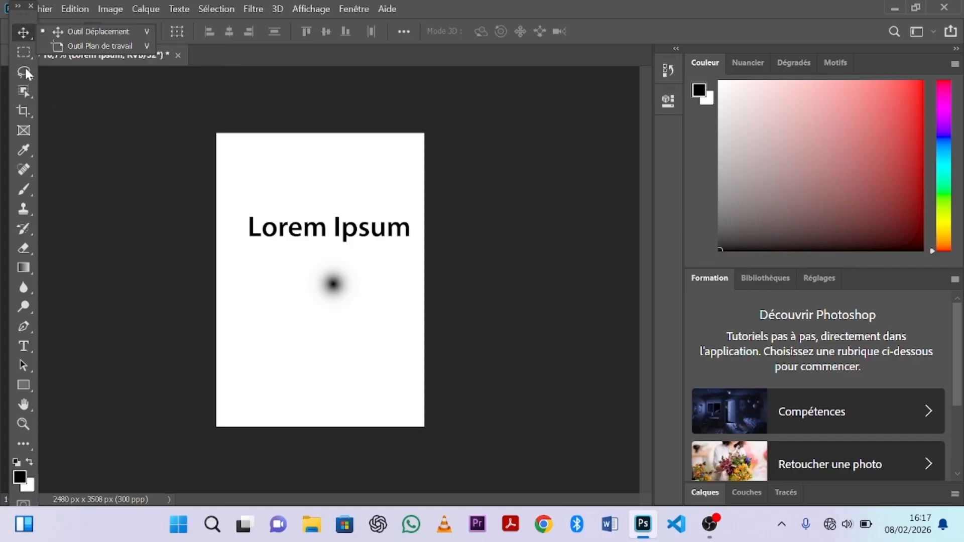
pyautogui.click(26, 73)
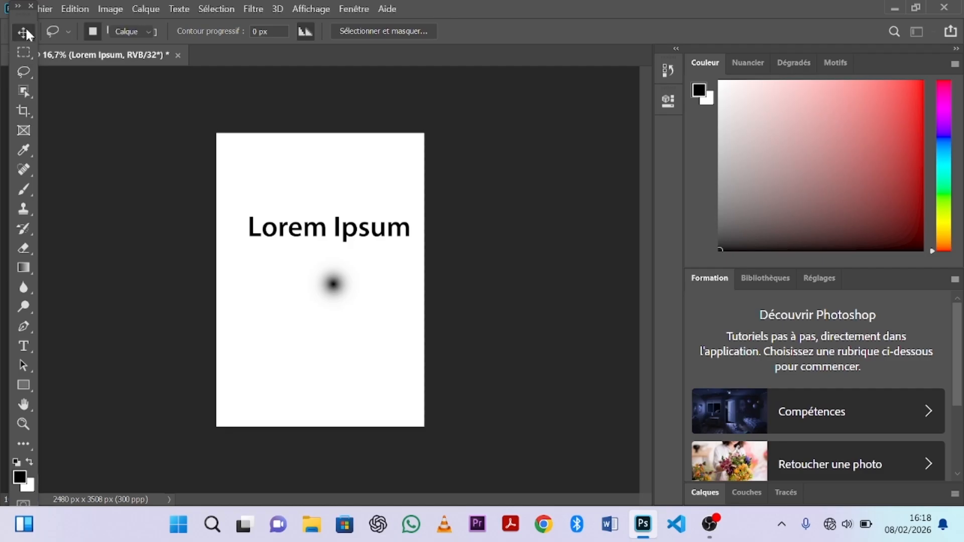
# Review the Object Selection, Quick Selection and Magic Wand variants, then return to the Move tool.
pyautogui.click(24, 32)
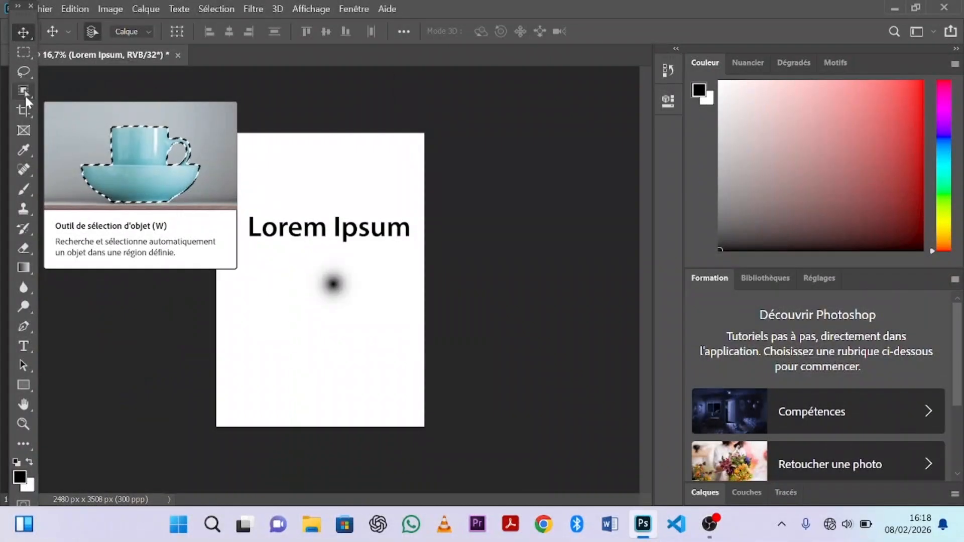
pyautogui.click(20, 92)
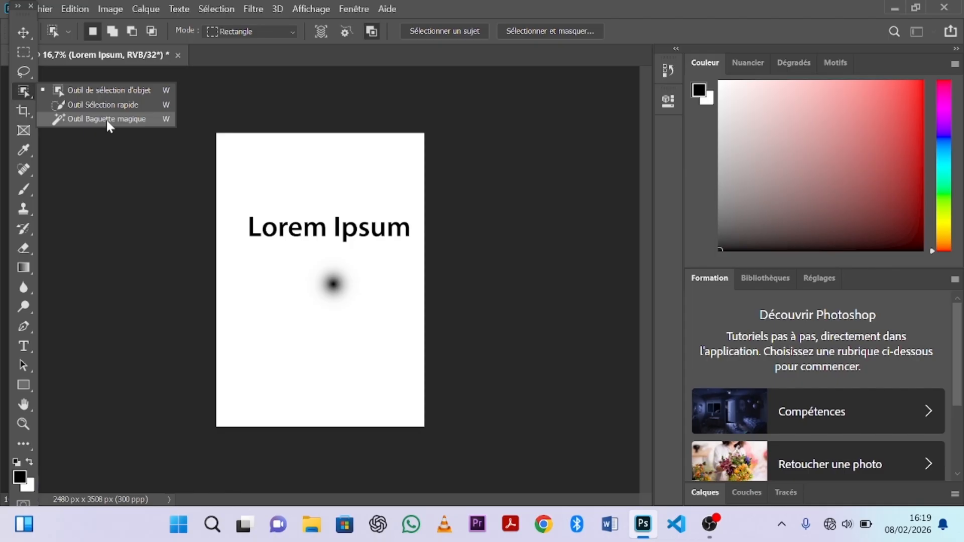
pyautogui.click(20, 34)
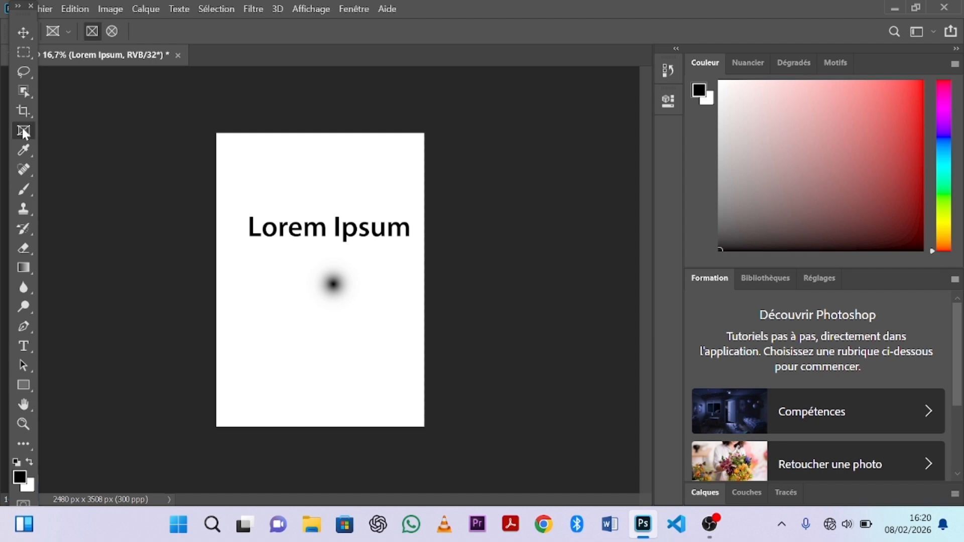
# Activate the Type tool and reveal its Vertical Type and Type Mask variants.
pyautogui.rightClick(24, 346)
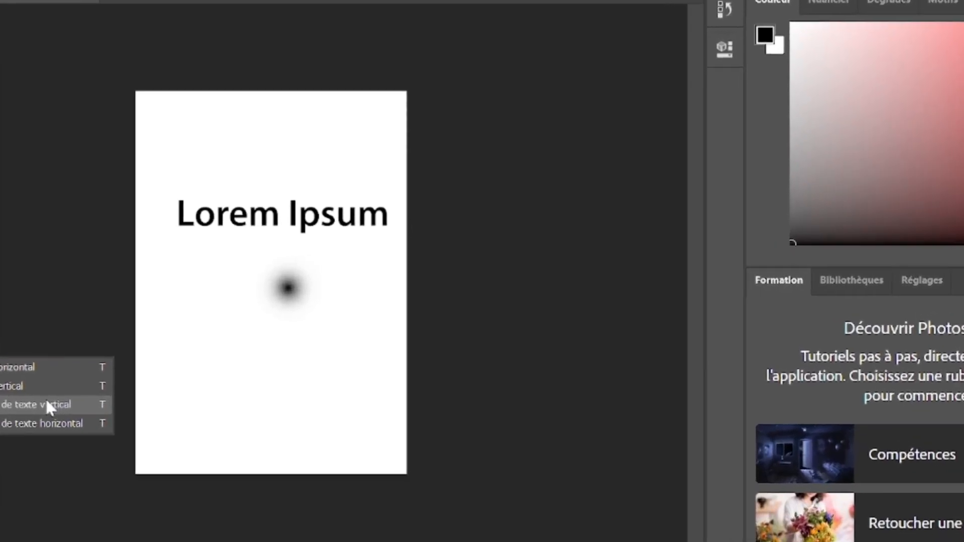
# Dismiss the Type flyout and return to the Move tool with the V shortcut.
pyautogui.press('v')
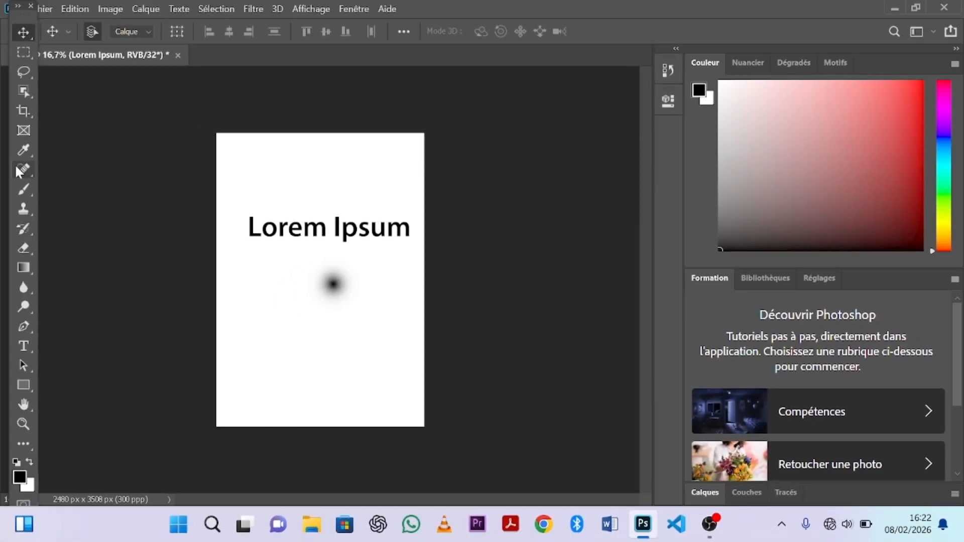
# Review the Spot Healing Brush repair tools, then return to the Move tool.
pyautogui.click(18, 169)
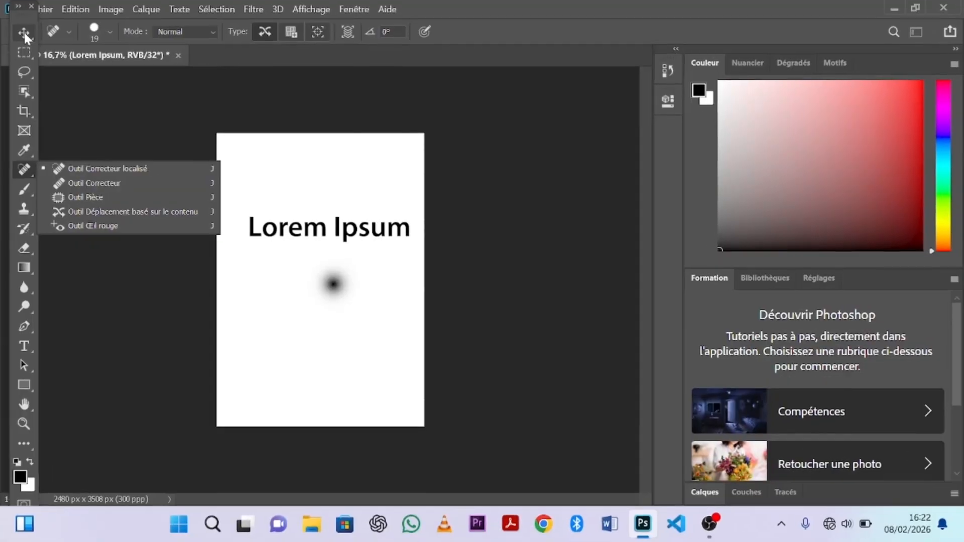
pyautogui.click(23, 33)
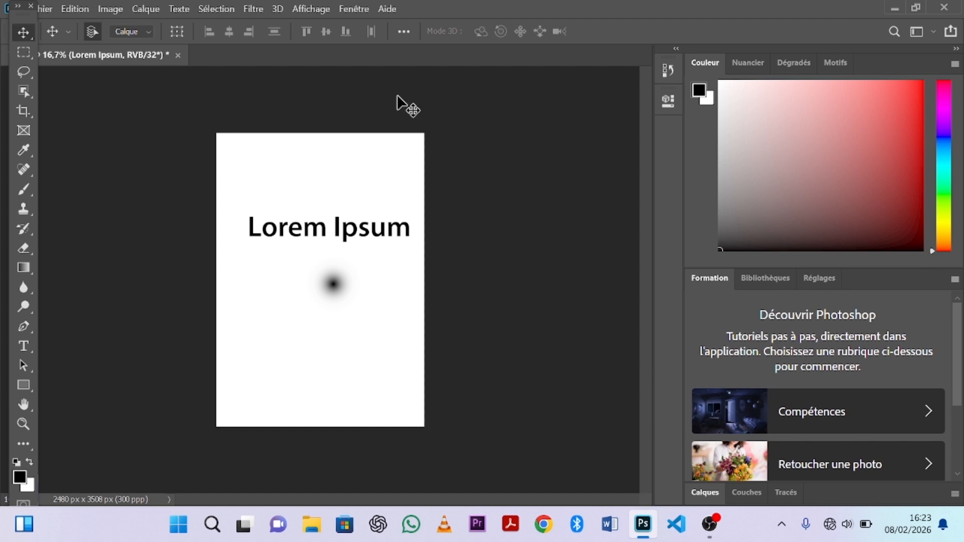
# Show the Calques (Layers) panel from the Fenêtre menu, float it, and make it taller.
pyautogui.click(354, 9)
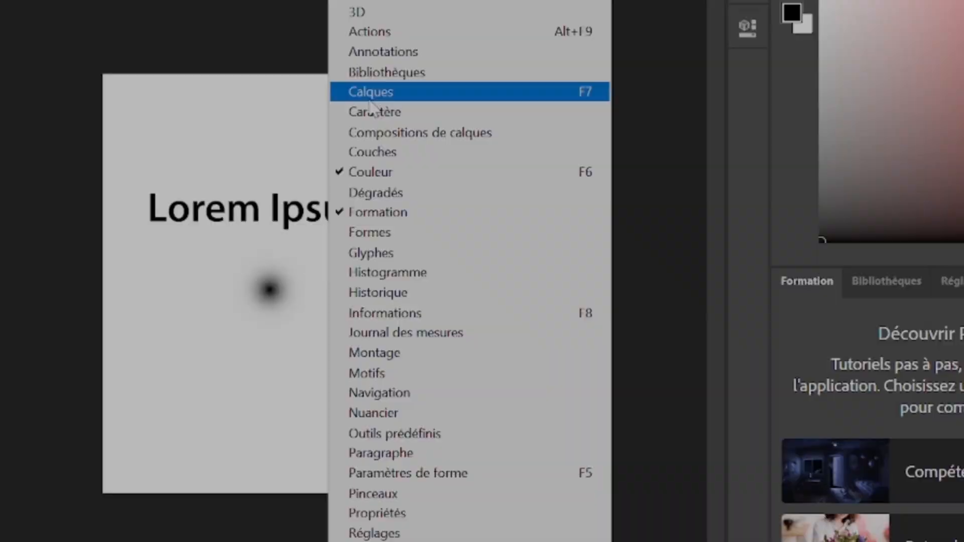
pyautogui.click(392, 128)
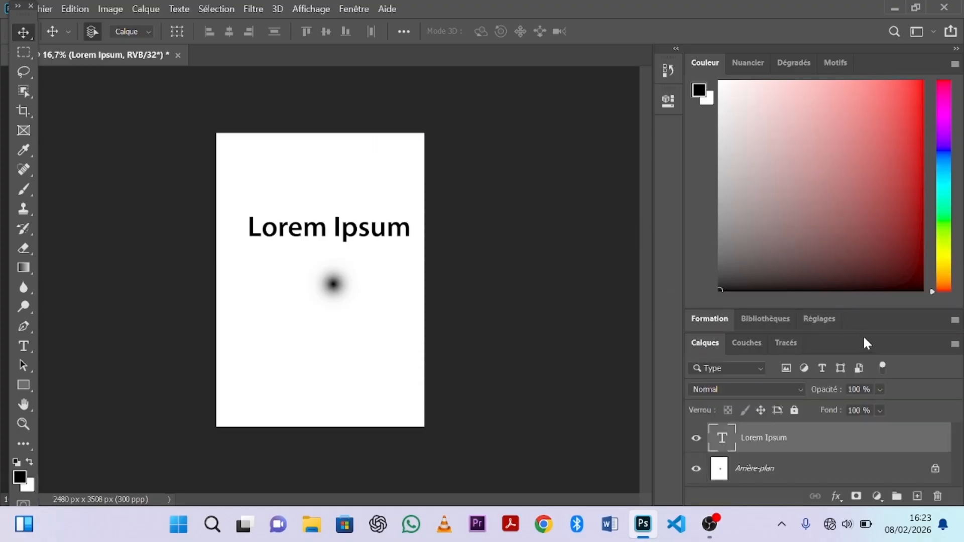
pyautogui.moveTo(863, 337); pyautogui.dragTo(857, 240)
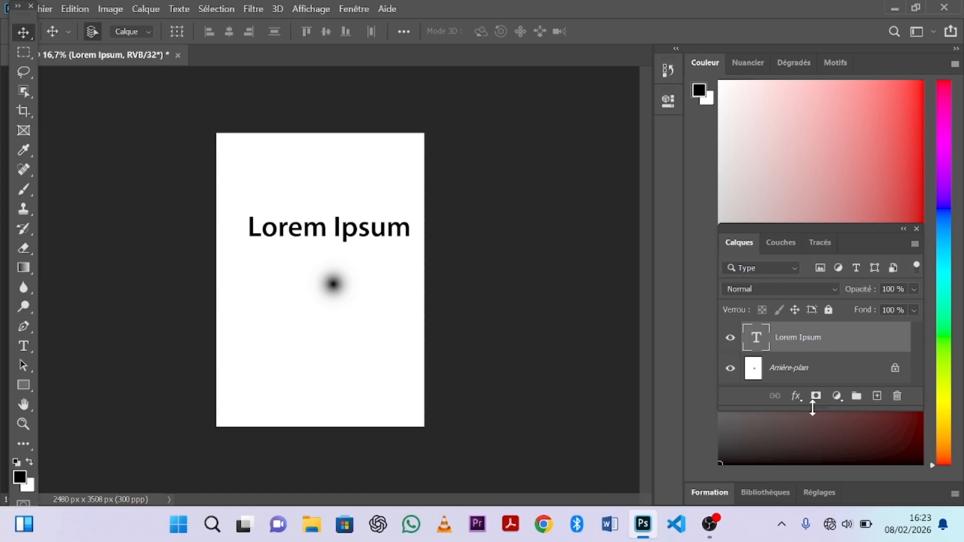
pyautogui.moveTo(812, 407); pyautogui.dragTo(827, 500)
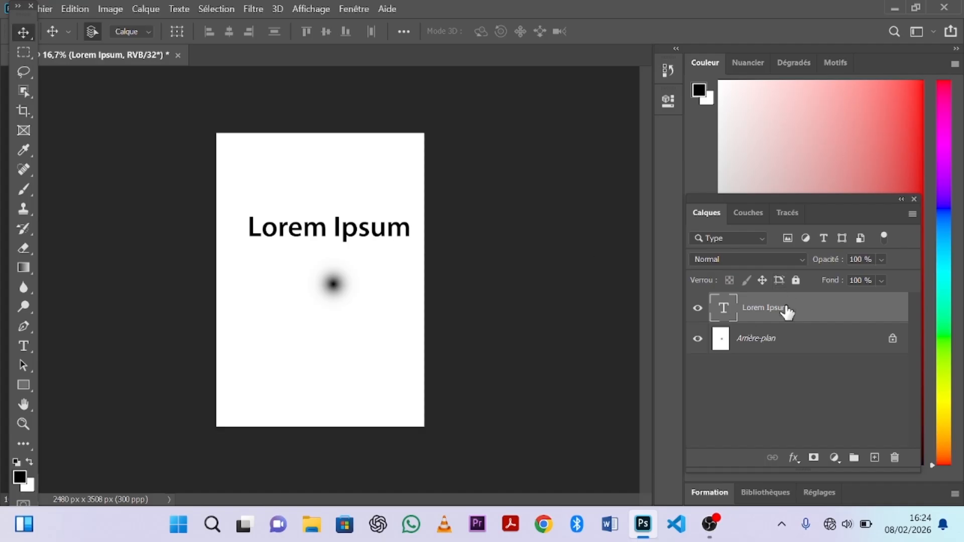
# Unlock the background, add a new layer, and place the text 'JP DESIGN' below Lorem Ipsum.
pyautogui.click(893, 340)
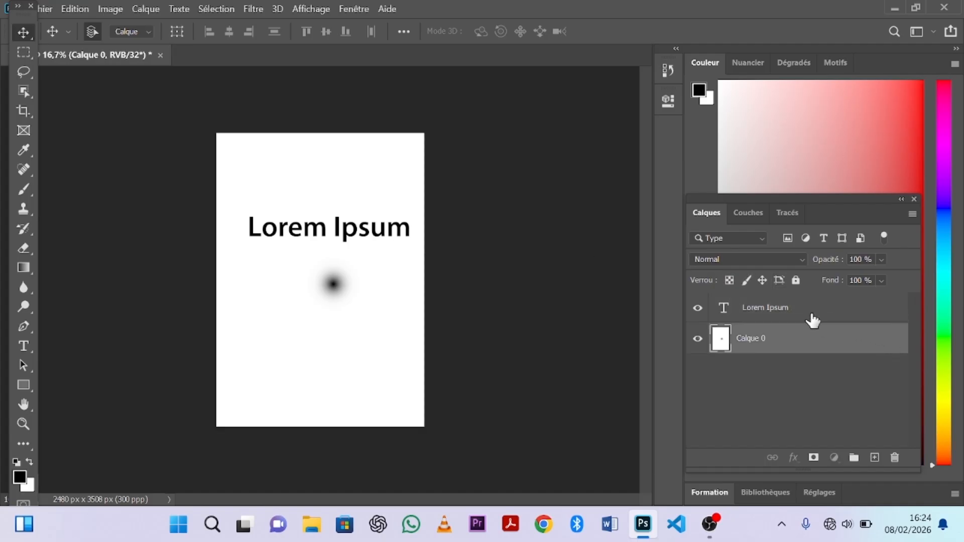
pyautogui.click(874, 458)
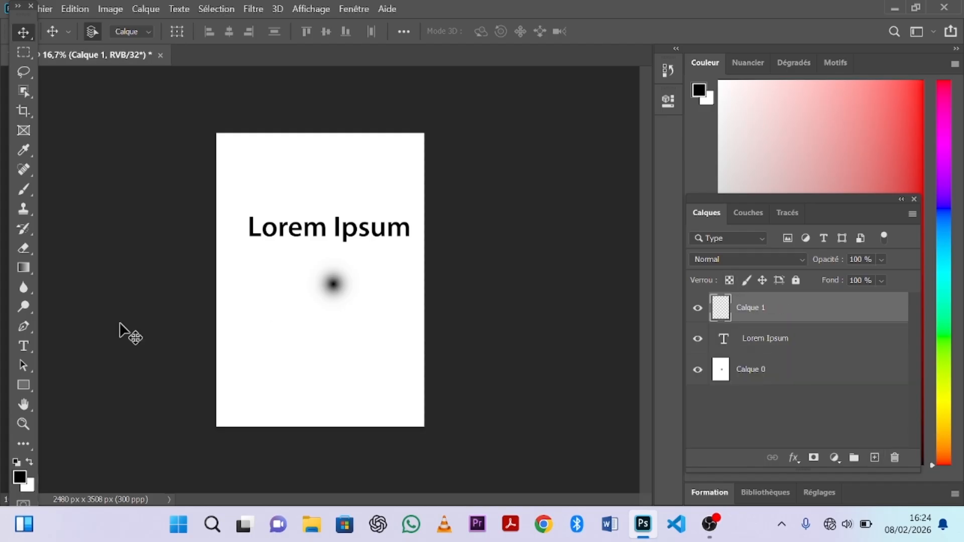
pyautogui.click(24, 346)
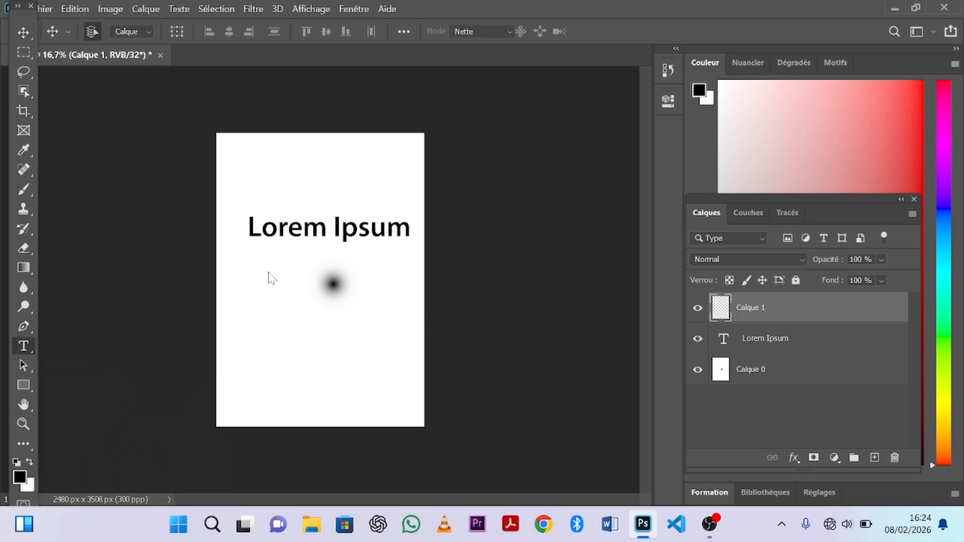
pyautogui.click(290, 282)
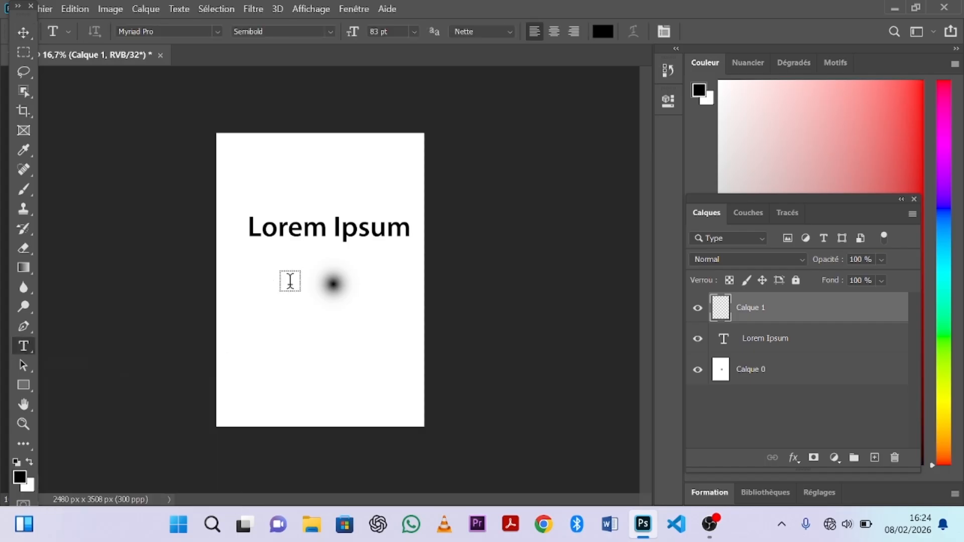
pyautogui.click(291, 281)
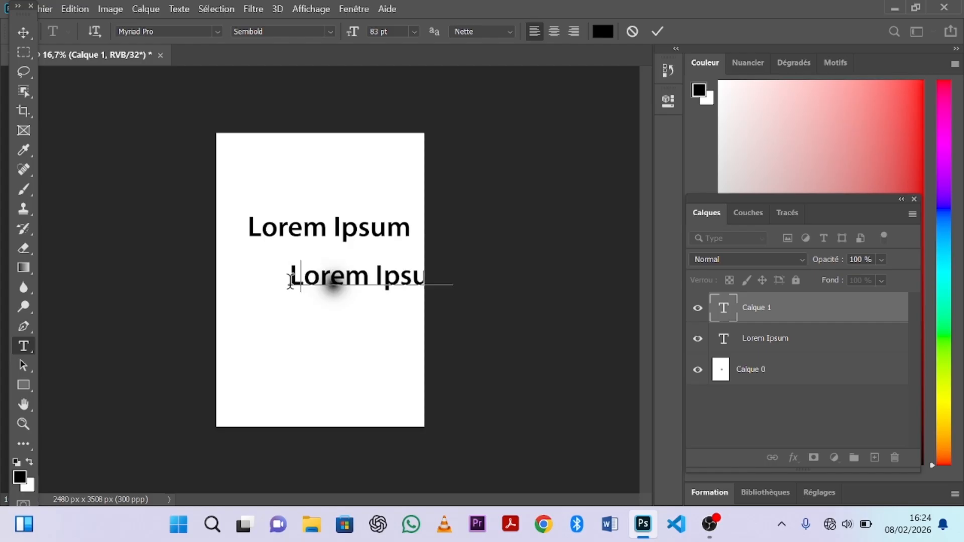
pyautogui.write('JP DESIGN')
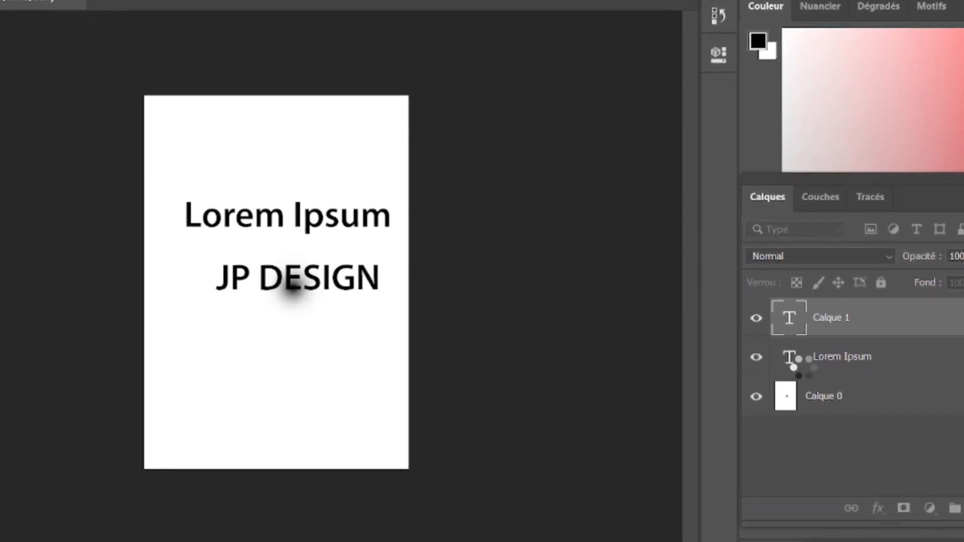
pyautogui.click(523, 342)
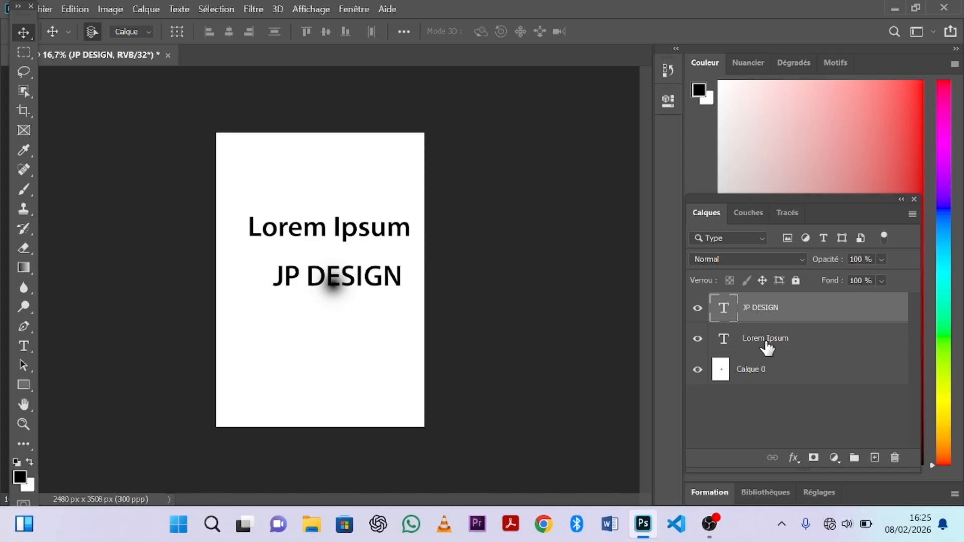
pyautogui.click(766, 341)
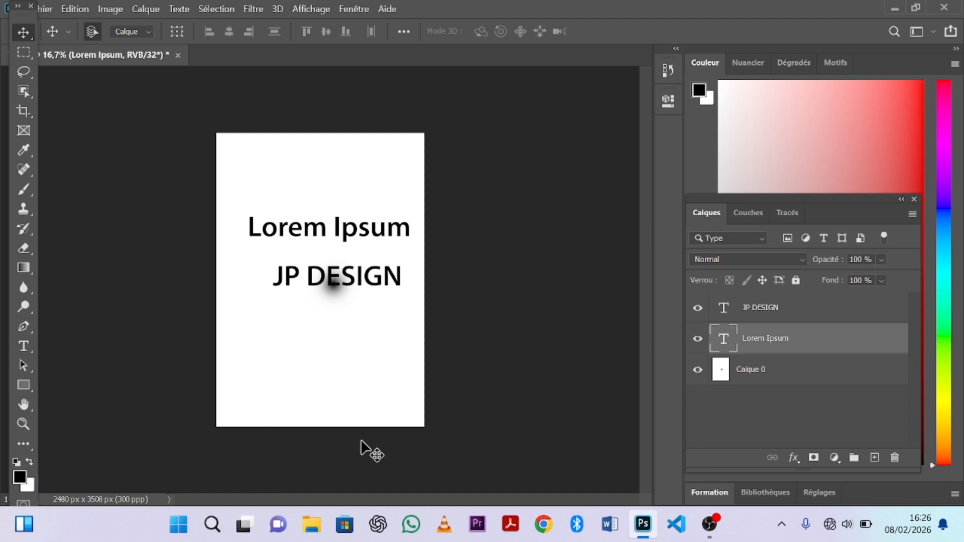
# Drag the portrait photo file from File Explorer onto the poster as a new layer.
pyautogui.click(317, 530)
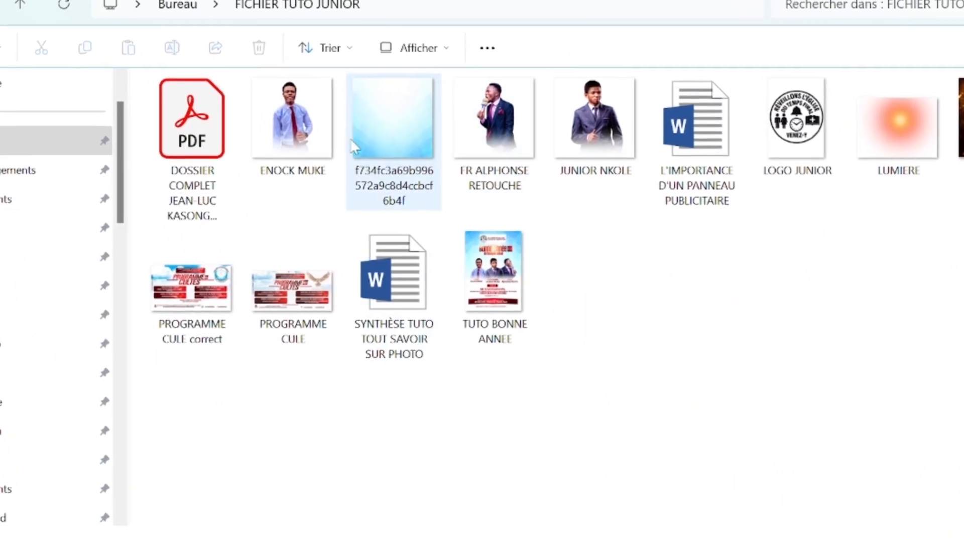
pyautogui.click(595, 123)
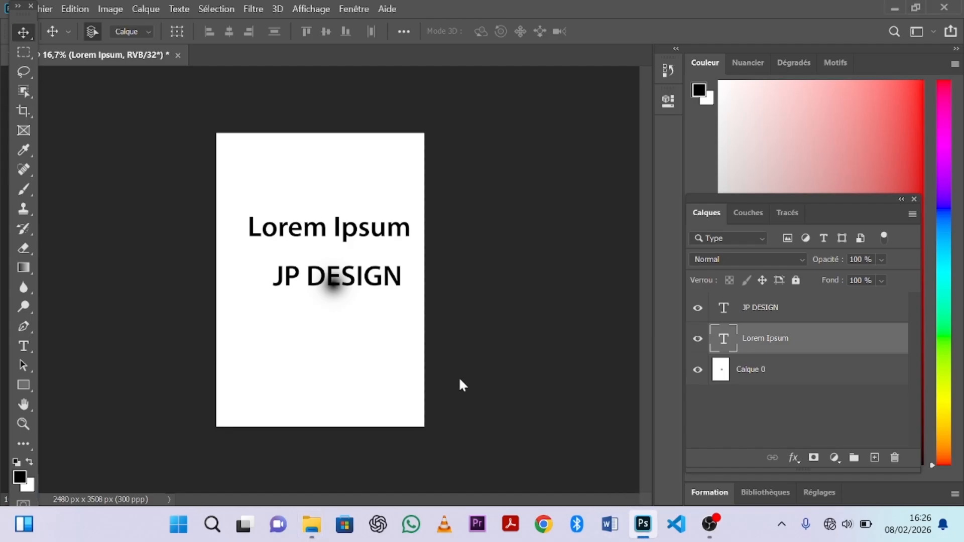
pyautogui.moveTo(460, 380); pyautogui.dragTo(346, 340)
pyautogui.click(23, 32)
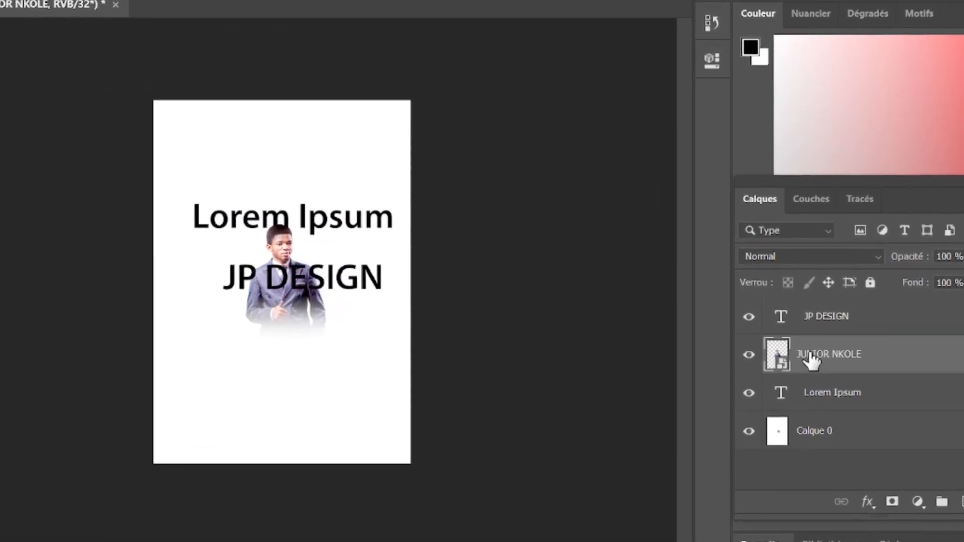
pyautogui.click(830, 321)
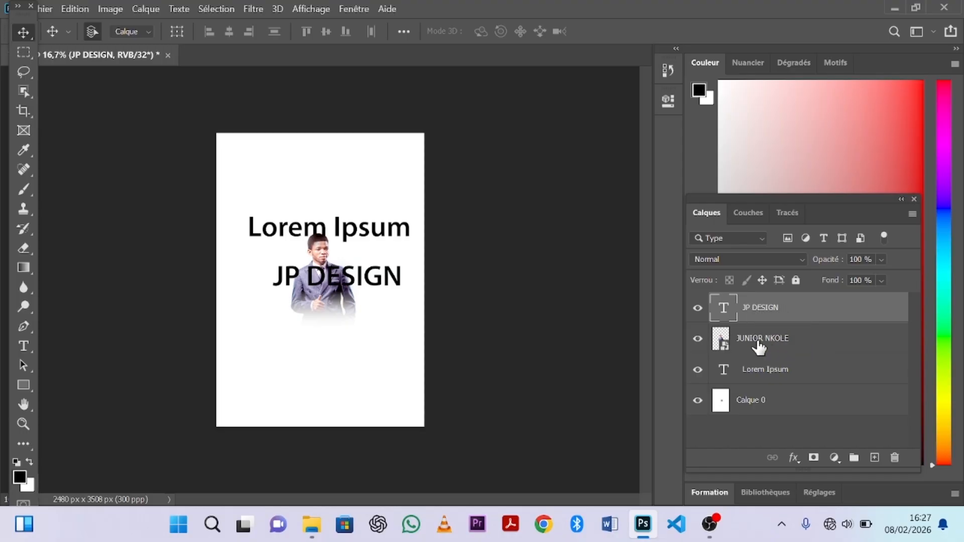
pyautogui.moveTo(758, 346); pyautogui.dragTo(770, 314)
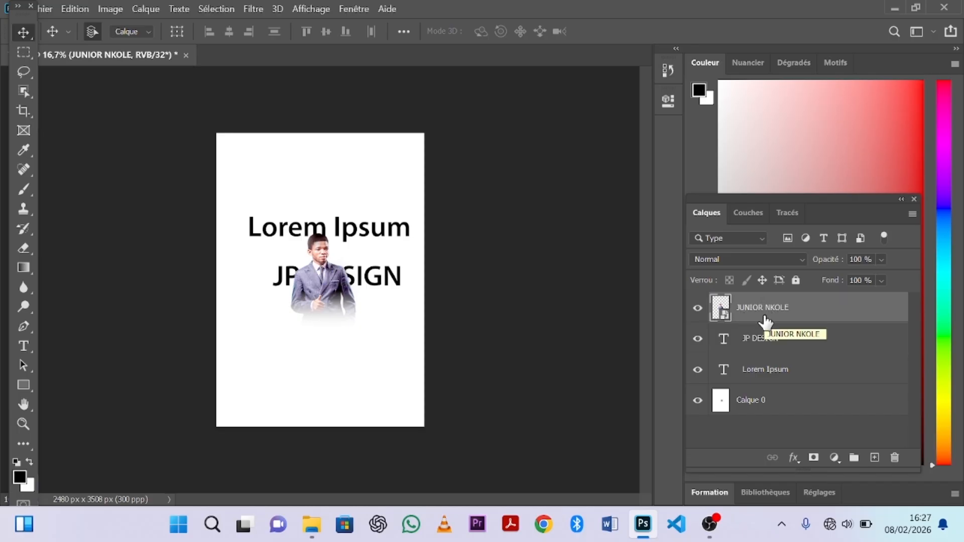
# Scale the portrait up to about 237.5% and centre it on the page.
pyautogui.hotkey('ctrl', 't')
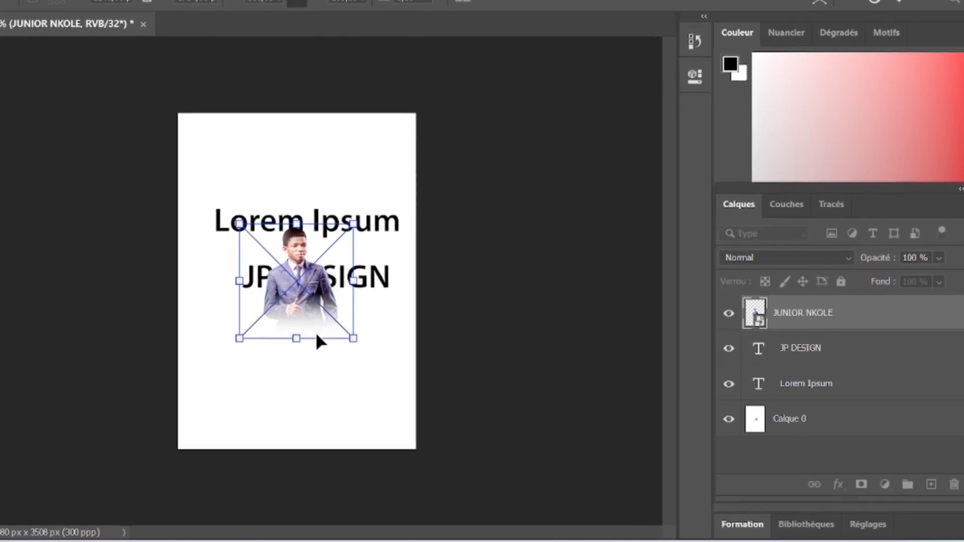
pyautogui.moveTo(353, 338); pyautogui.dragTo(403, 456)
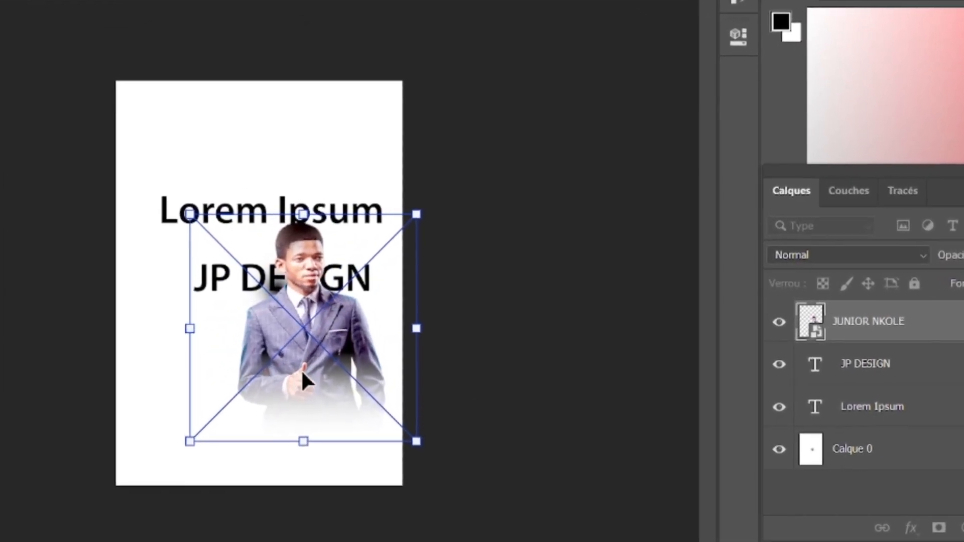
pyautogui.moveTo(311, 363); pyautogui.dragTo(286, 363)
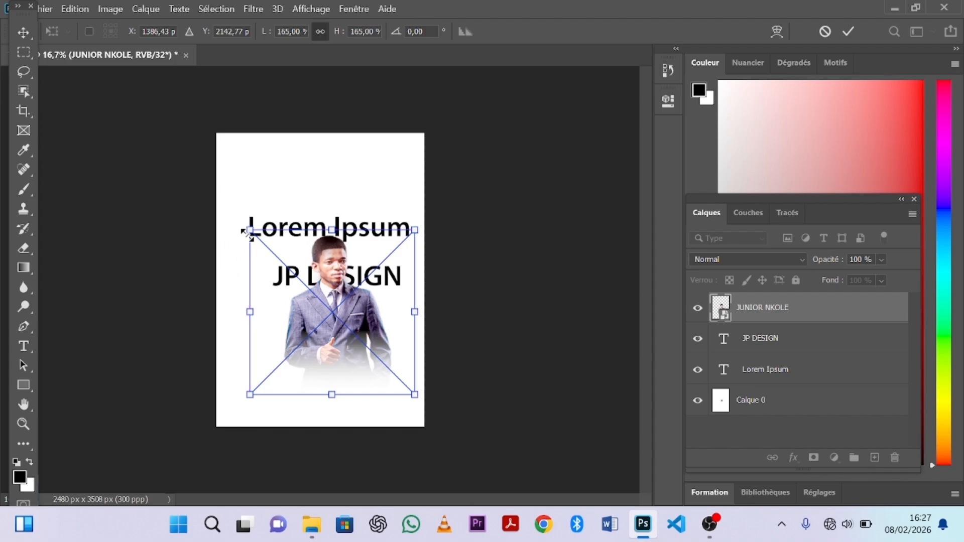
pyautogui.moveTo(251, 232); pyautogui.dragTo(179, 156)
pyautogui.moveTo(306, 254); pyautogui.dragTo(330, 251)
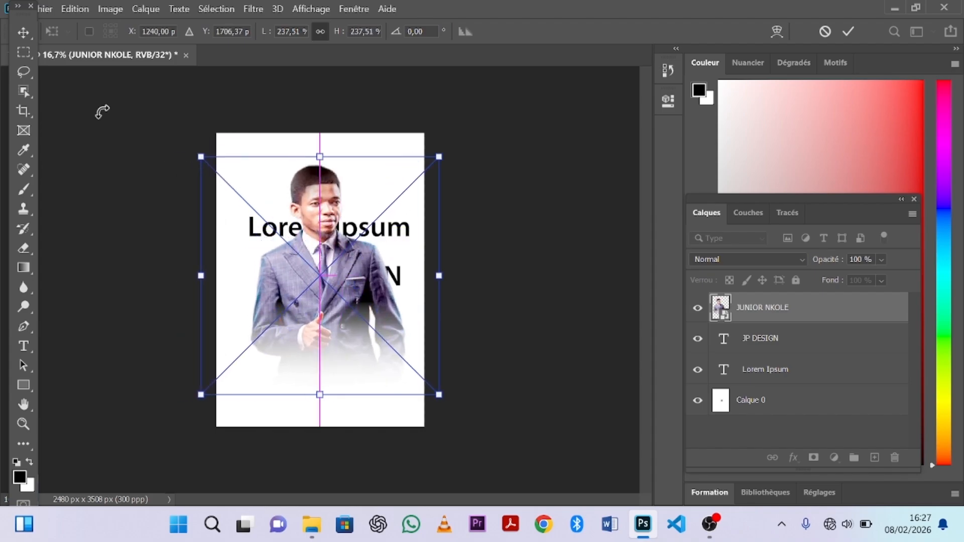
pyautogui.click(86, 94)
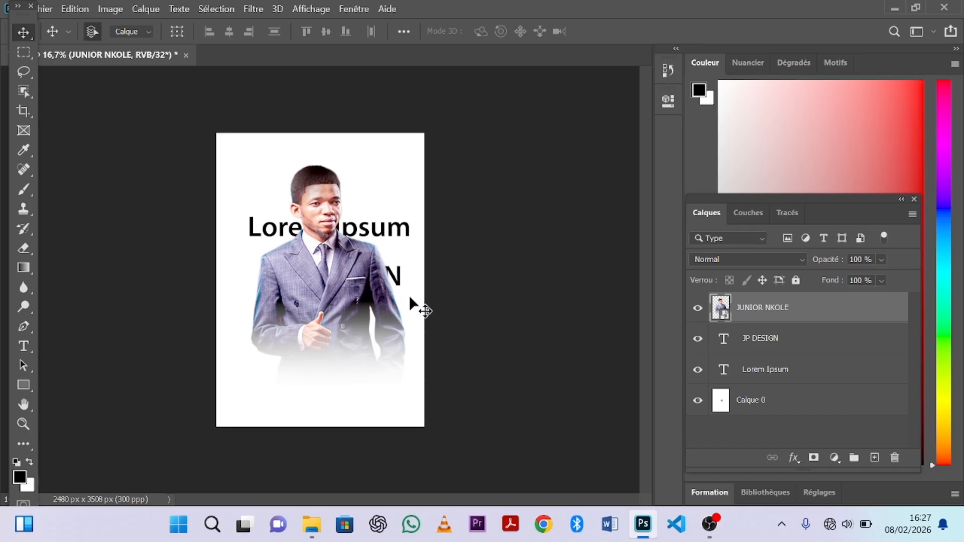
# Add a white layer mask to the photo and erase its lower area with a large eraser.
pyautogui.click(813, 458)
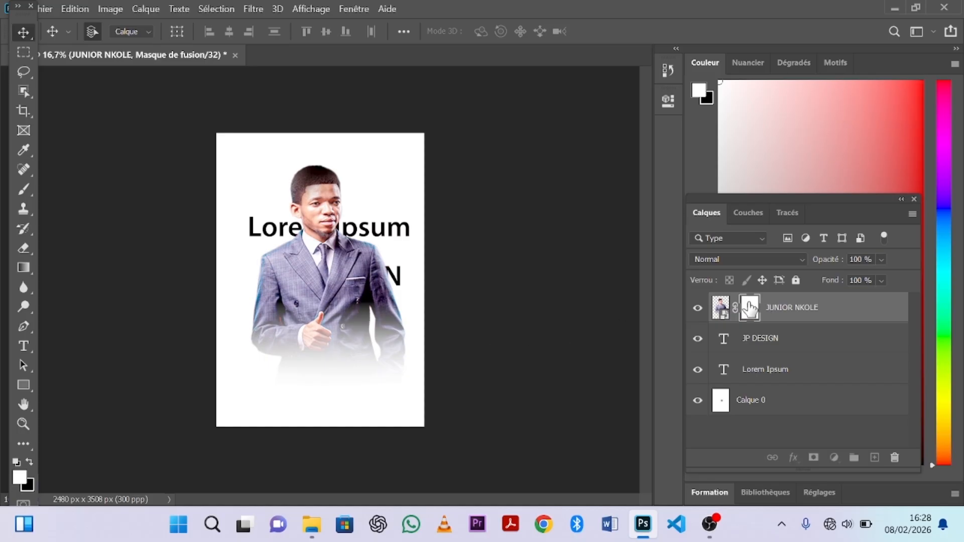
pyautogui.click(28, 245)
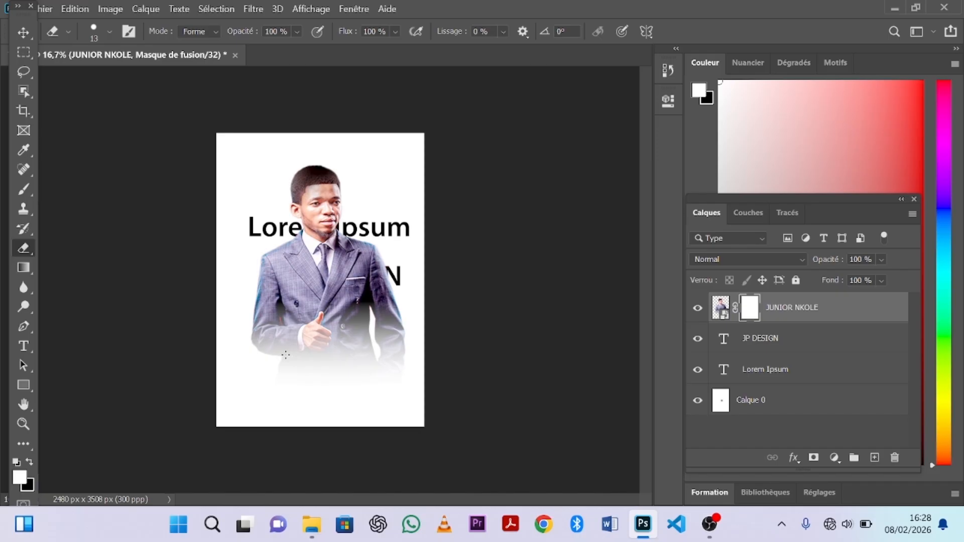
pyautogui.click(109, 32)
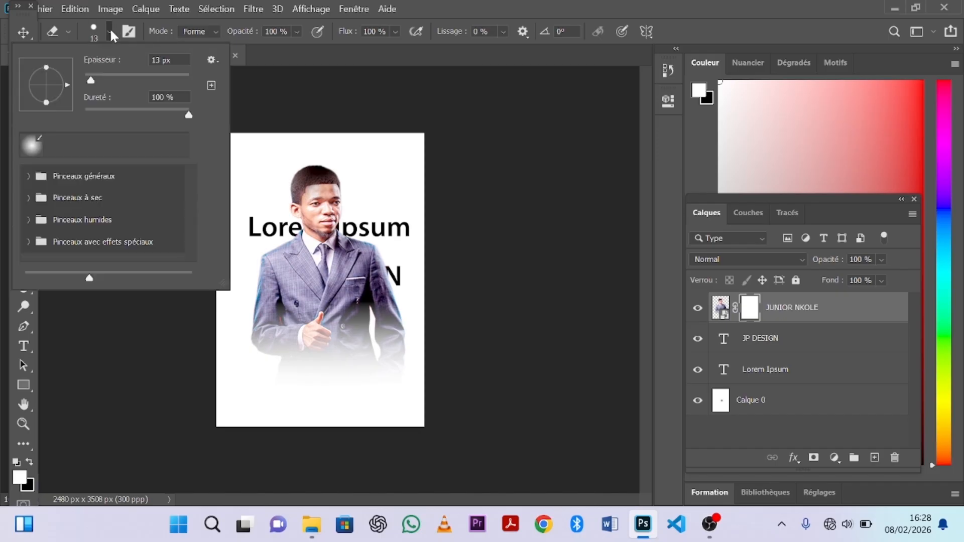
pyautogui.click(155, 75)
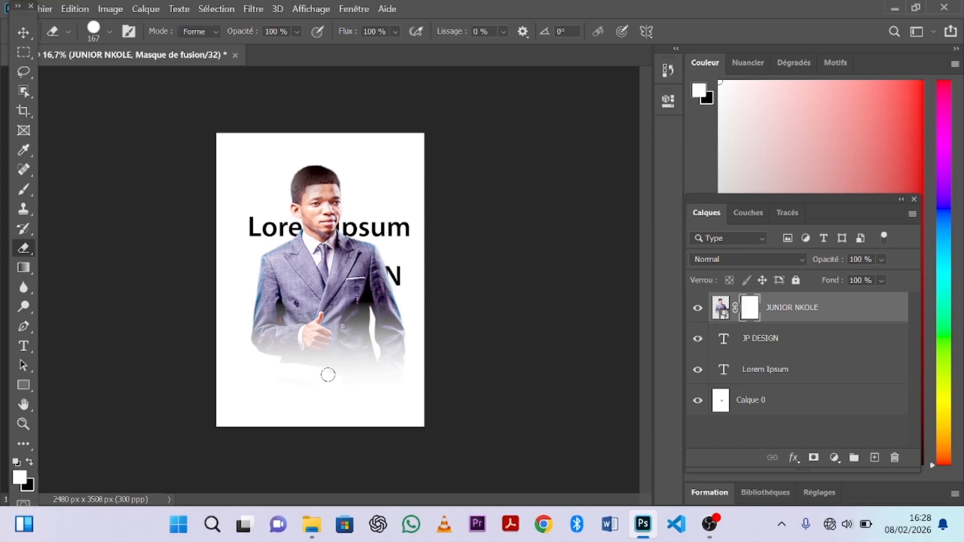
pyautogui.moveTo(269, 414)
pyautogui.mouseDown()
pyautogui.moveTo(339, 390)
pyautogui.moveTo(377, 389)
pyautogui.mouseUp()
pyautogui.moveTo(406, 357); pyautogui.dragTo(394, 363)
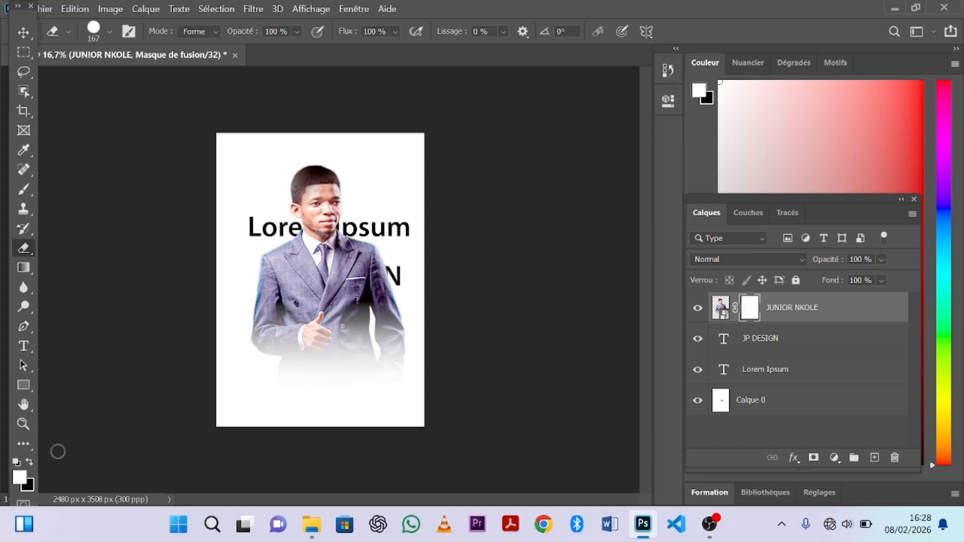
# Paint black on the mask with a 512 px soft brush to fade the jacket bottom, then hide the layer.
pyautogui.click(32, 463)
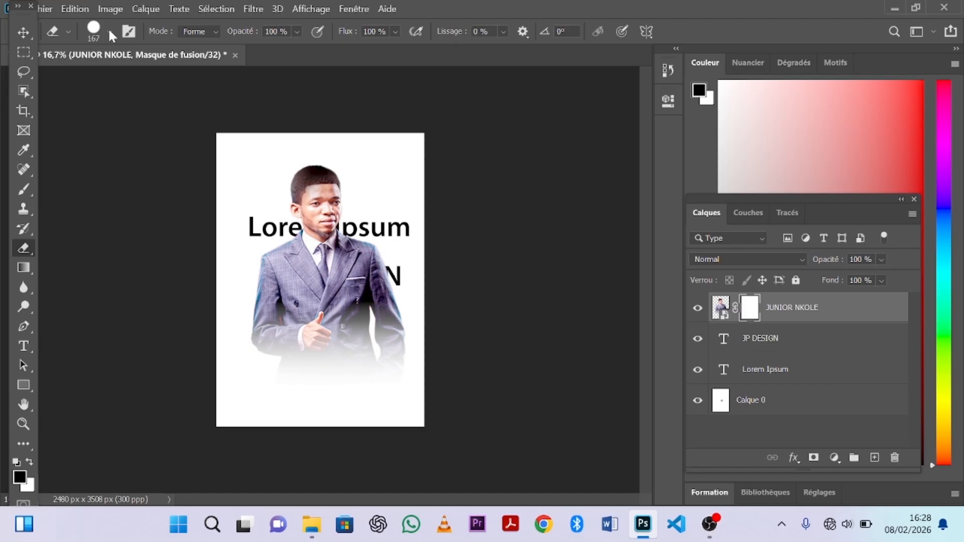
pyautogui.click(26, 194)
pyautogui.rightClick(26, 194)
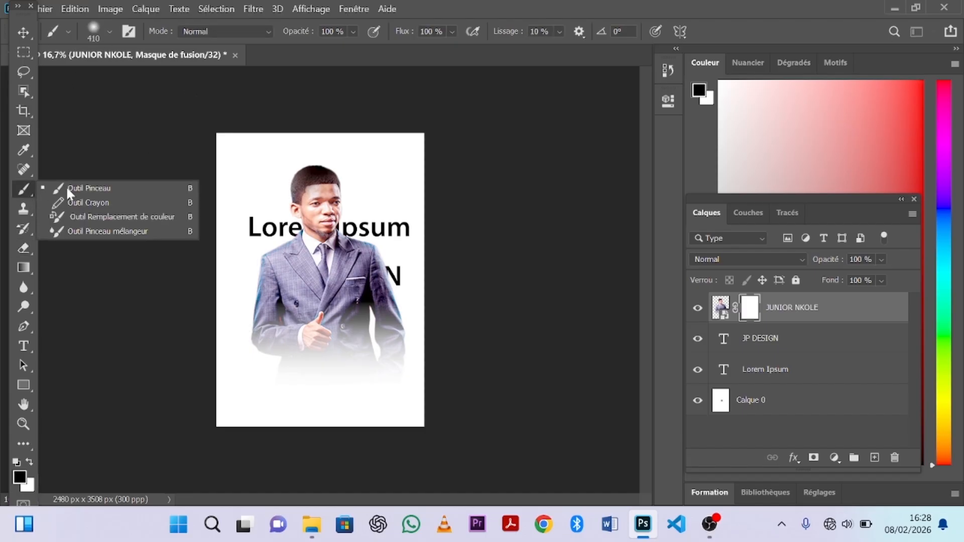
pyautogui.click(79, 183)
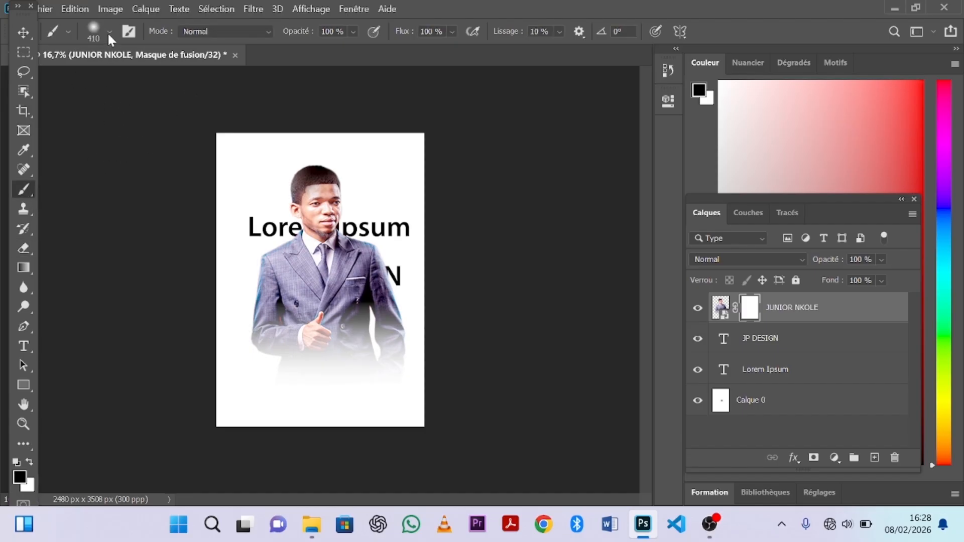
pyautogui.click(108, 31)
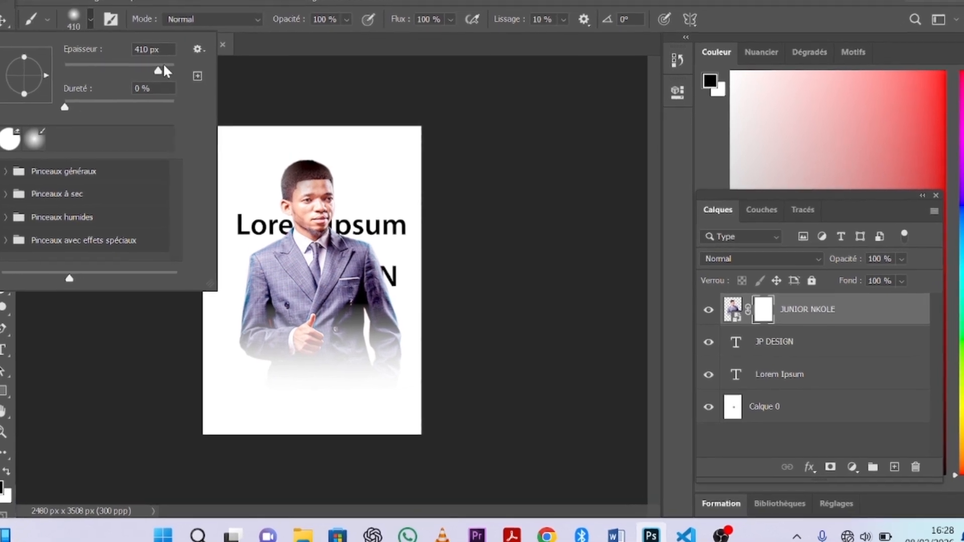
pyautogui.click(163, 67)
pyautogui.moveTo(271, 379)
pyautogui.mouseDown()
pyautogui.moveTo(335, 381)
pyautogui.moveTo(259, 382)
pyautogui.moveTo(365, 362)
pyautogui.moveTo(393, 368)
pyautogui.moveTo(300, 389)
pyautogui.mouseUp()
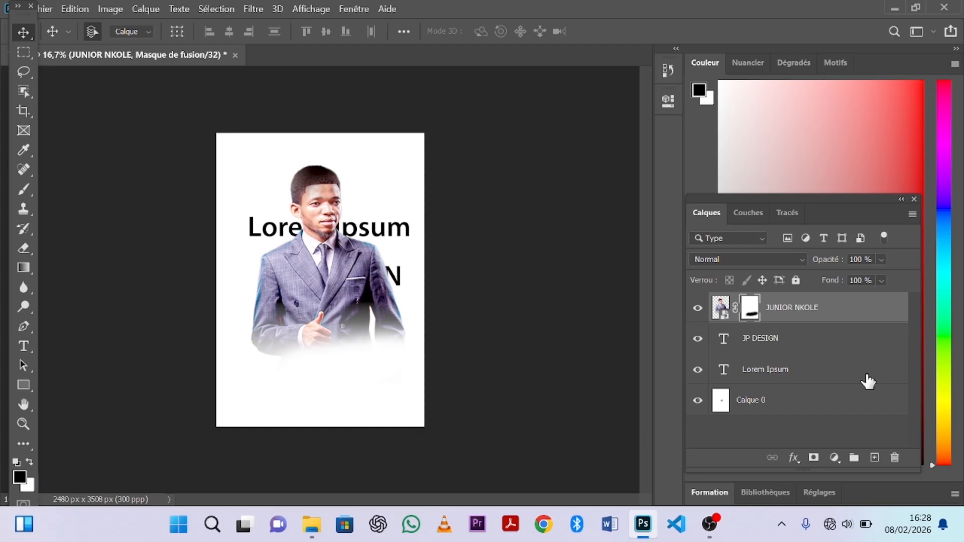
pyautogui.click(698, 309)
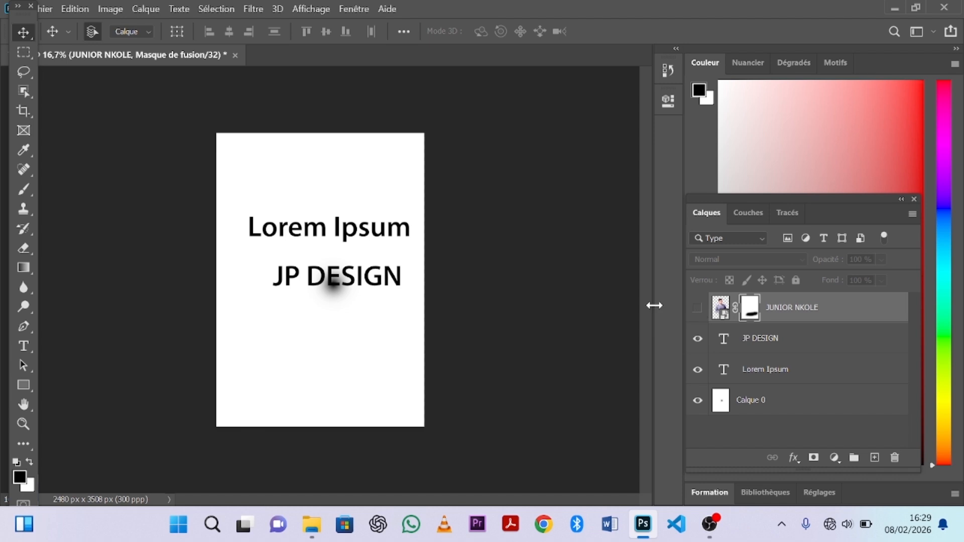
# Replace the JP DESIGN text with HADASSA.
pyautogui.click(26, 347)
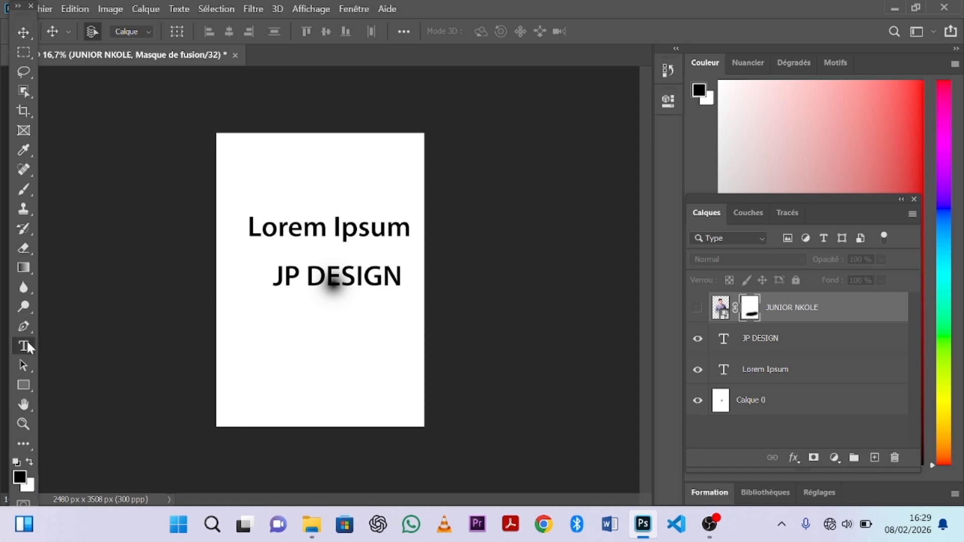
pyautogui.moveTo(279, 275); pyautogui.dragTo(404, 284)
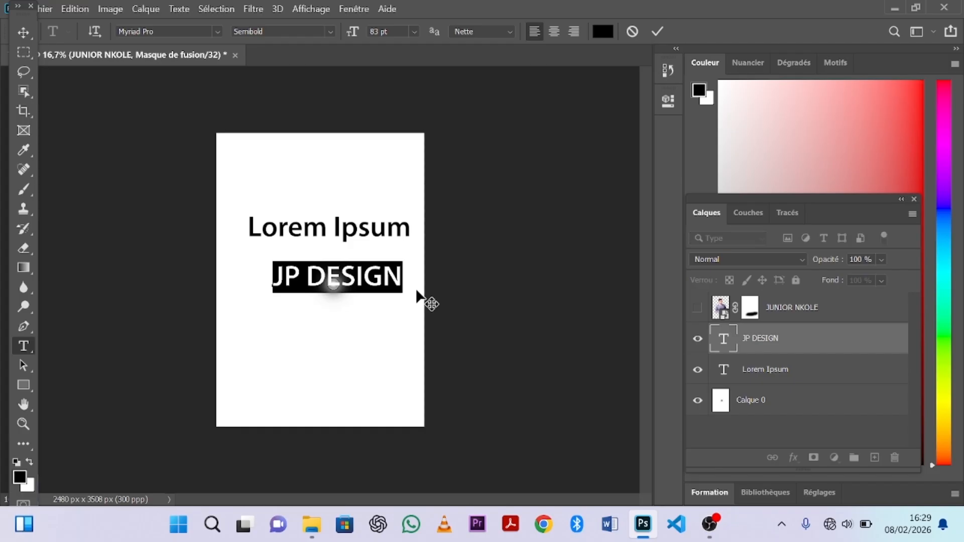
pyautogui.write('HADA')
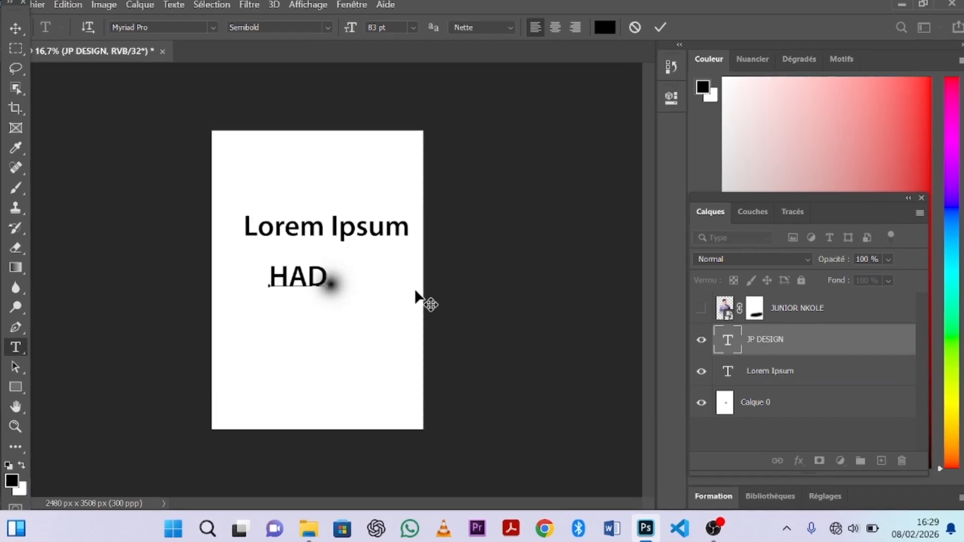
pyautogui.write('SSA')
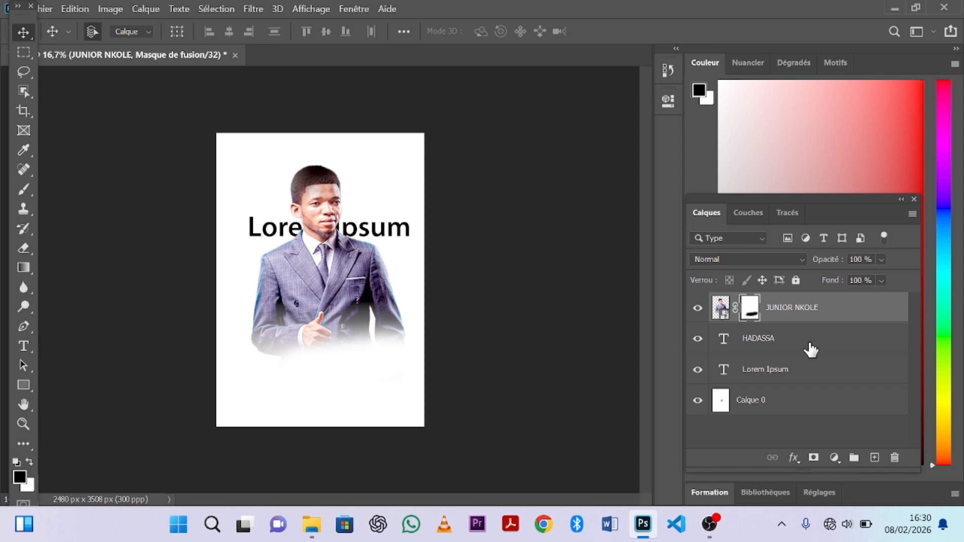
# Add a Luminosité/Contraste layer with brightness 150, switch it off and close Properties.
pyautogui.click(834, 458)
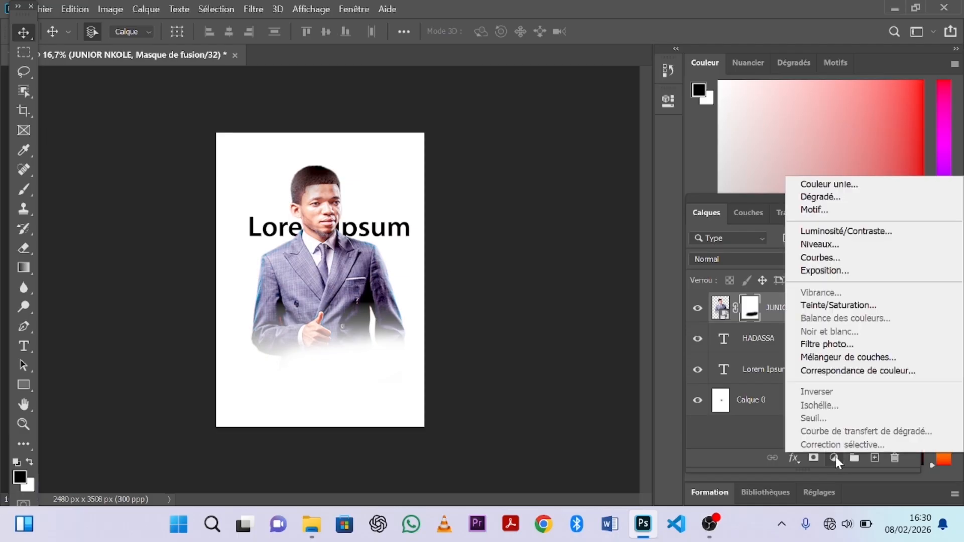
pyautogui.click(836, 232)
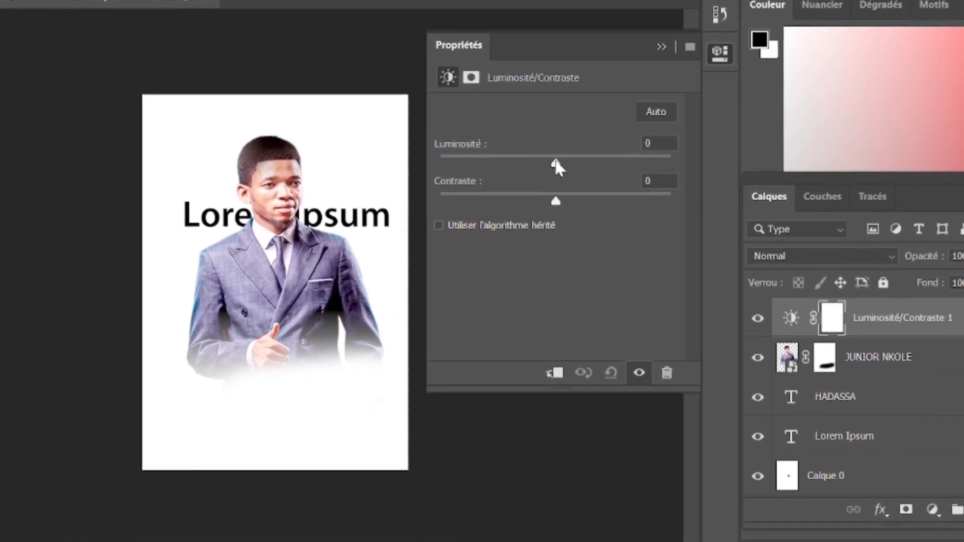
pyautogui.moveTo(548, 174); pyautogui.dragTo(440, 159)
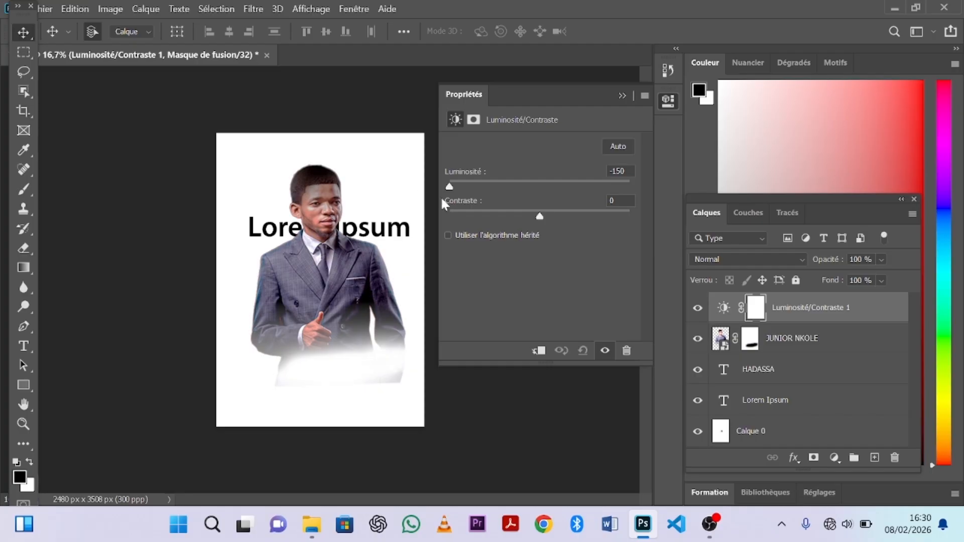
pyautogui.moveTo(444, 203); pyautogui.dragTo(654, 214)
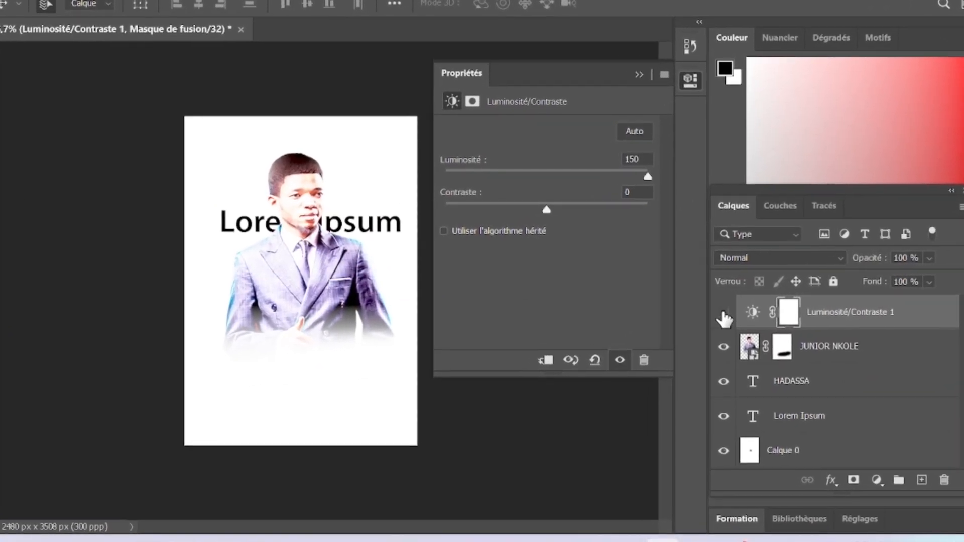
pyautogui.click(717, 311)
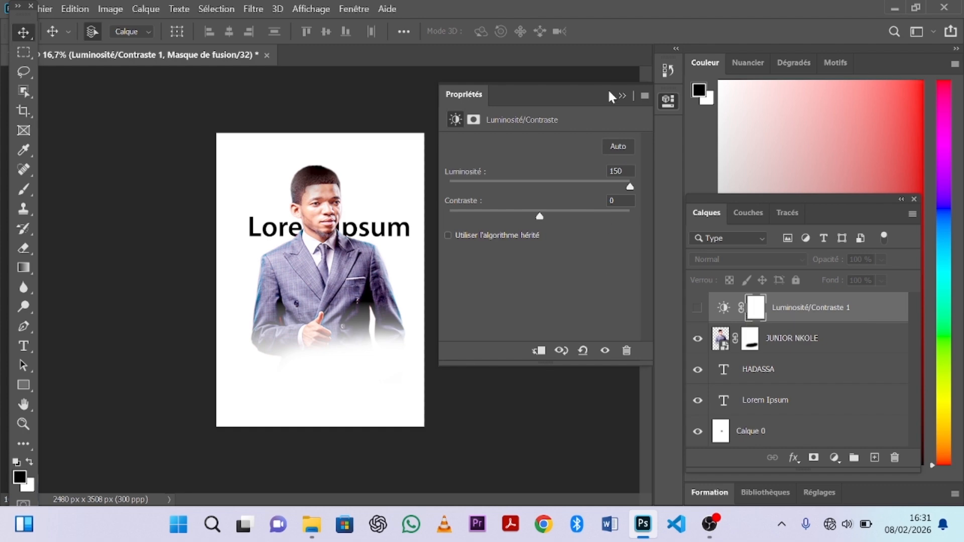
pyautogui.click(620, 94)
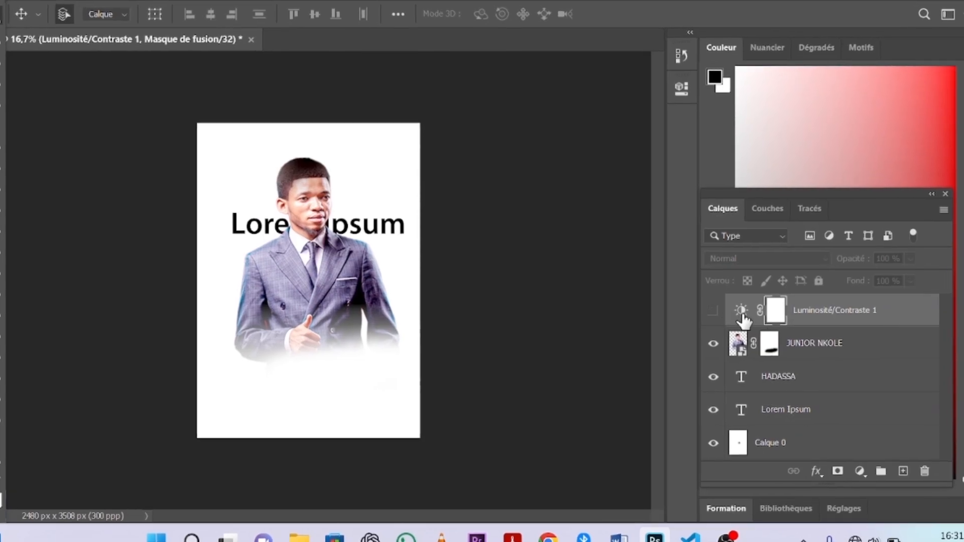
pyautogui.click(795, 343)
pyautogui.rightClick(796, 344)
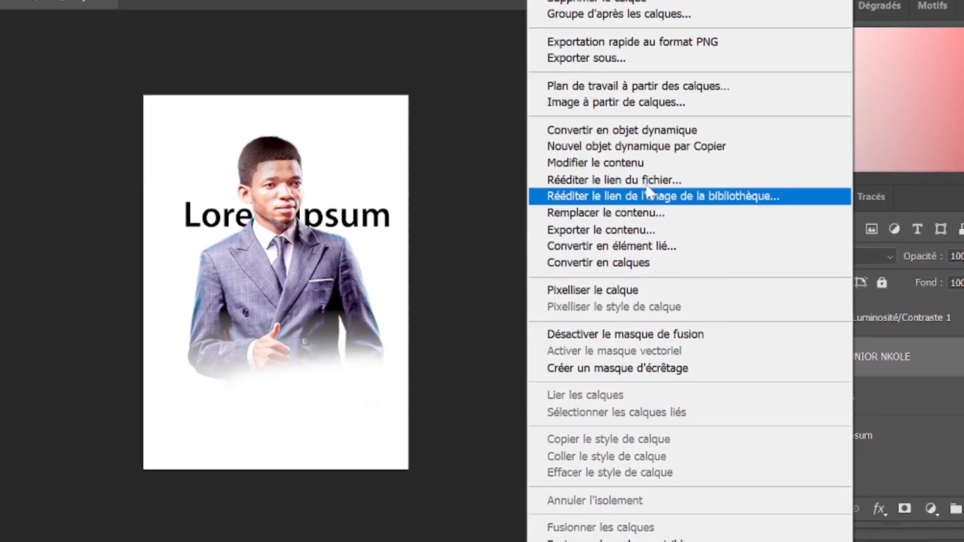
pyautogui.click(629, 130)
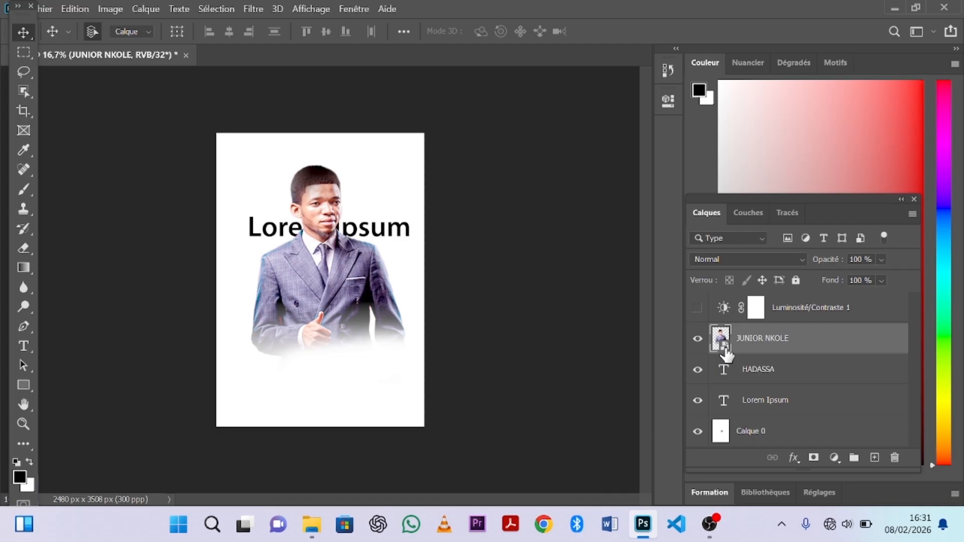
pyautogui.doubleClick(724, 346)
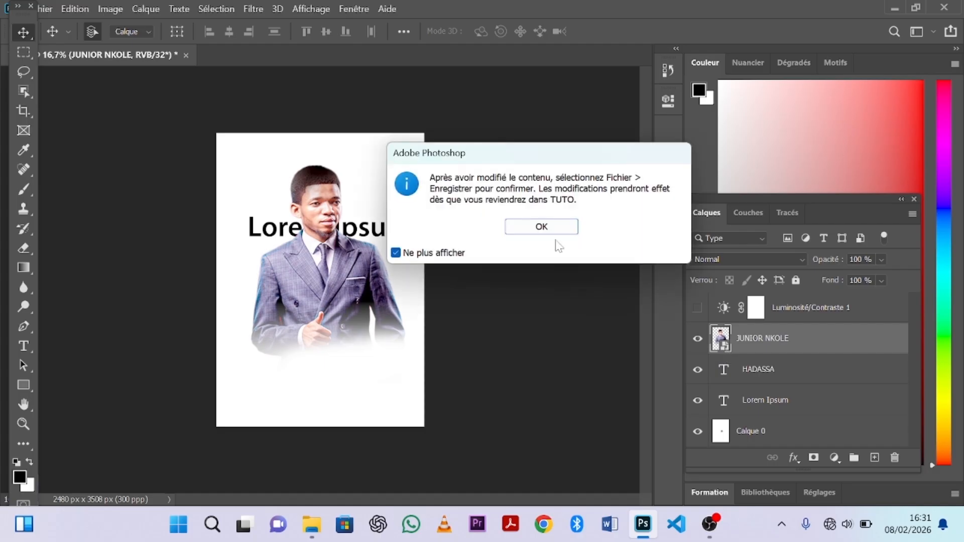
pyautogui.click(530, 227)
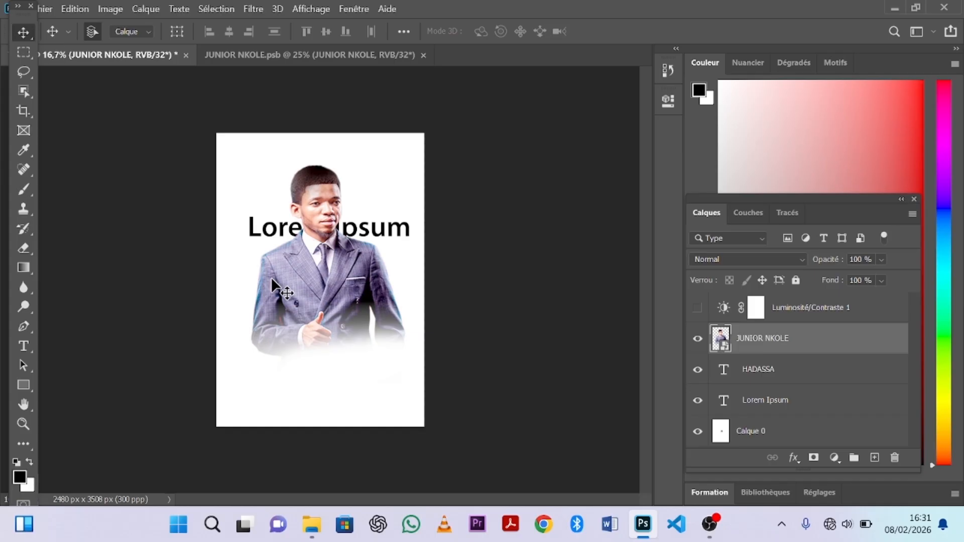
# Scale the photo to 136.78%, shift it right, and set its opacity to 34%.
pyautogui.hotkey('ctrl', 't')
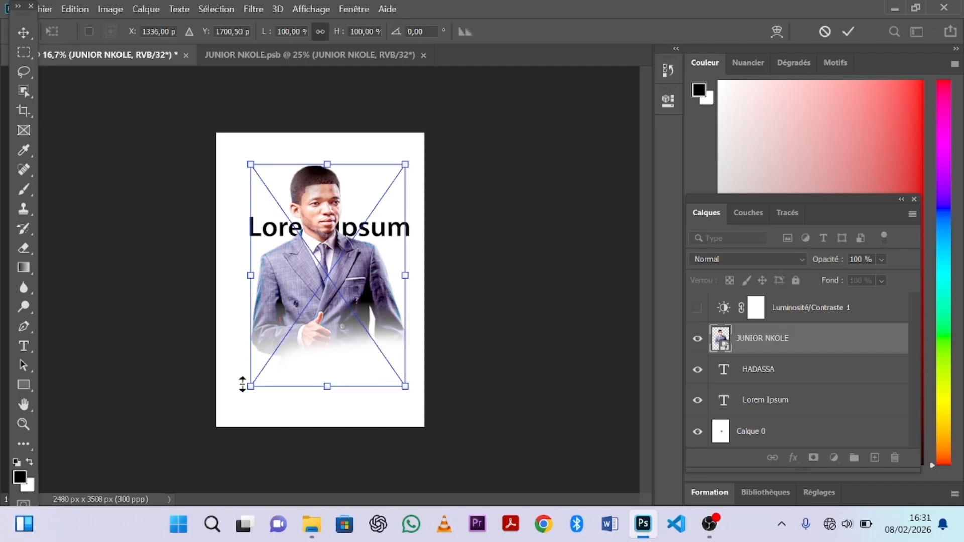
pyautogui.moveTo(250, 387); pyautogui.dragTo(194, 468)
pyautogui.moveTo(281, 350); pyautogui.dragTo(312, 346)
pyautogui.click(23, 33)
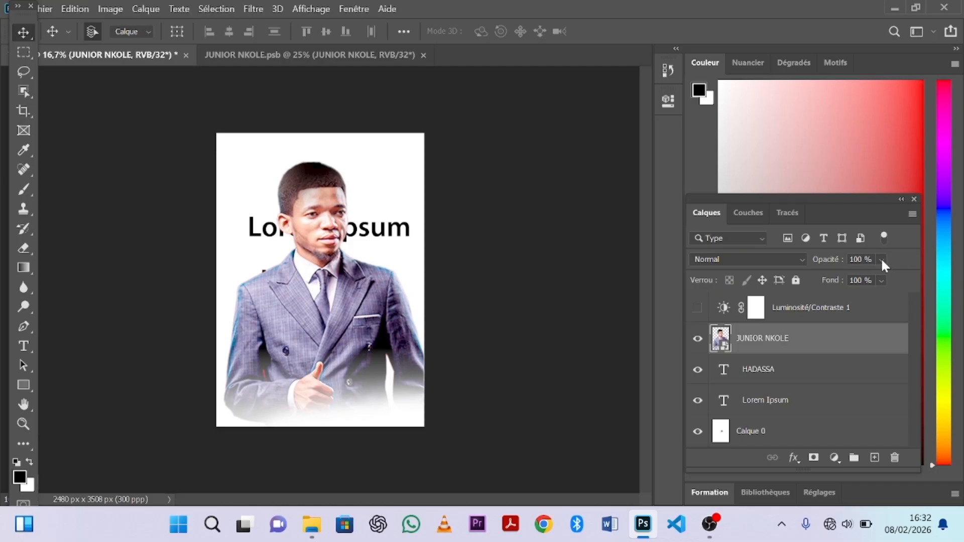
pyautogui.click(881, 260)
pyautogui.click(863, 275)
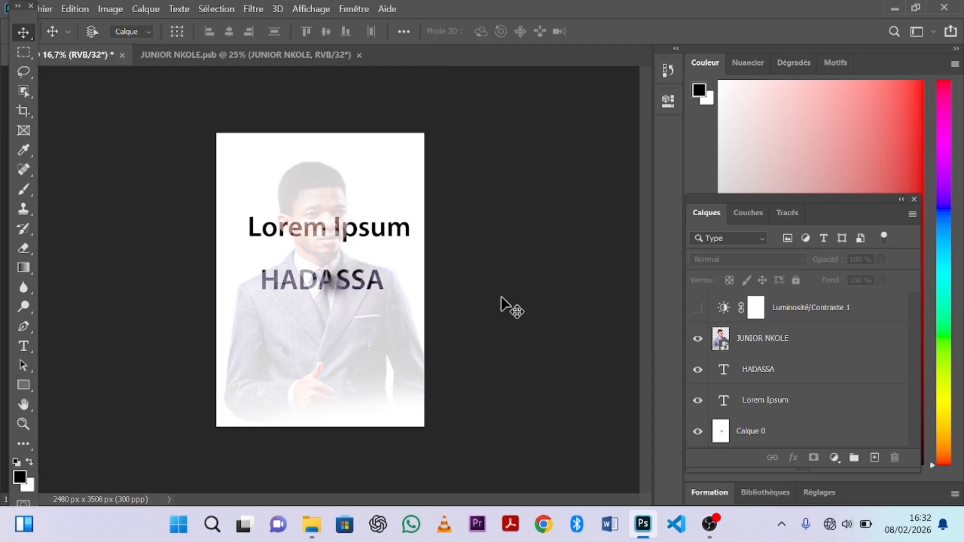
pyautogui.hotkey('ctrl', '+')
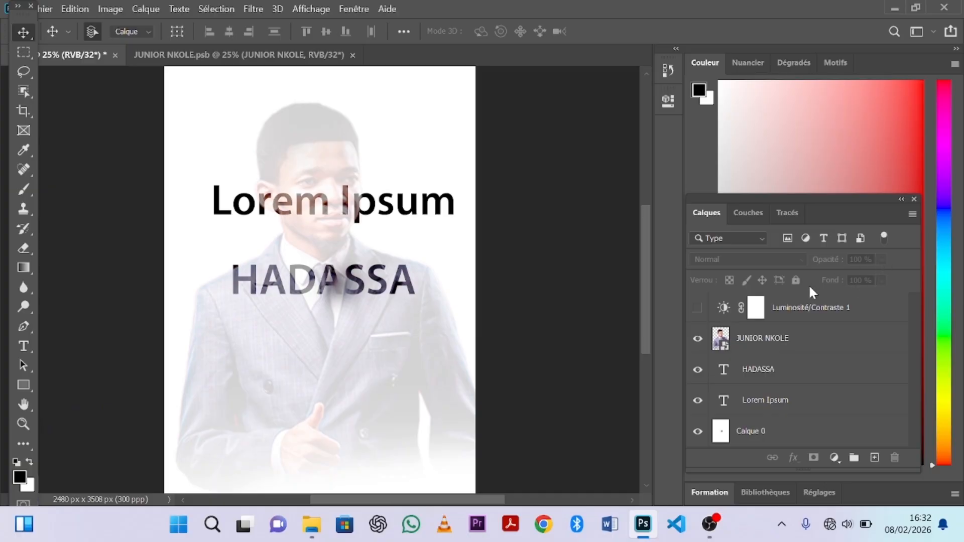
pyautogui.click(794, 339)
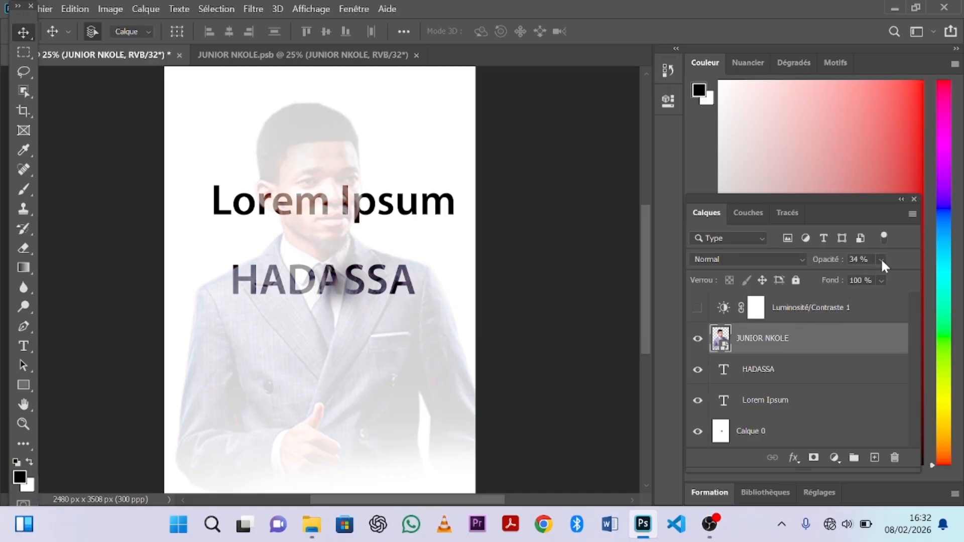
pyautogui.click(881, 259)
pyautogui.click(838, 277)
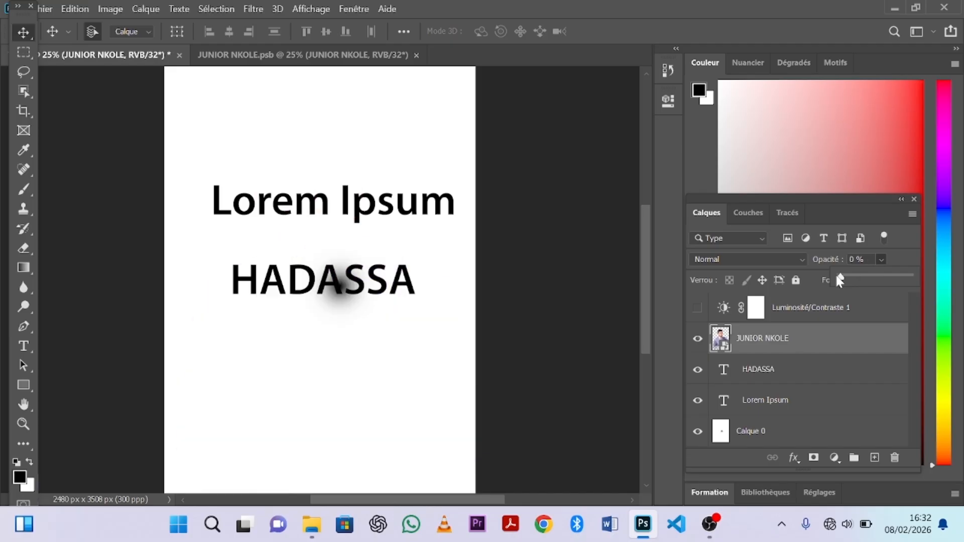
pyautogui.moveTo(840, 280); pyautogui.dragTo(924, 277)
pyautogui.click(850, 338)
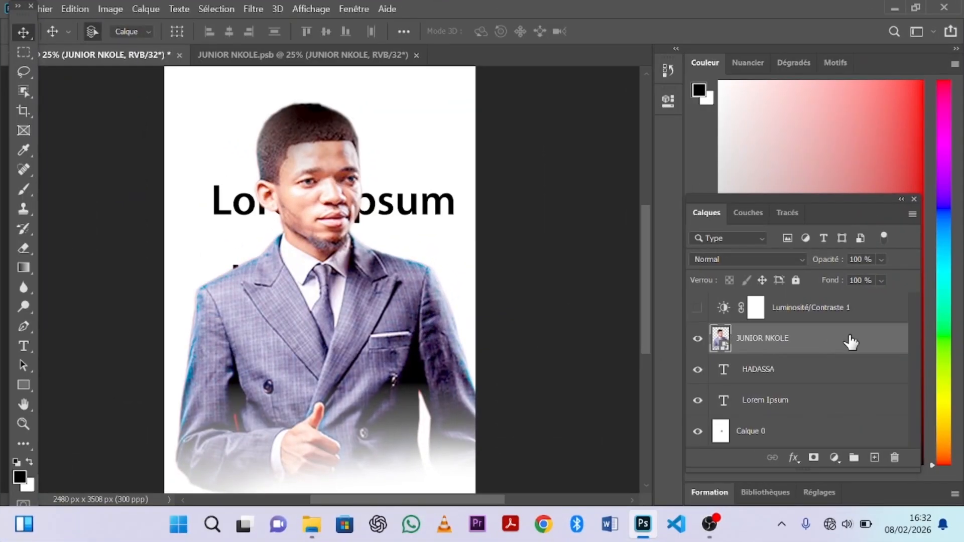
pyautogui.click(776, 258)
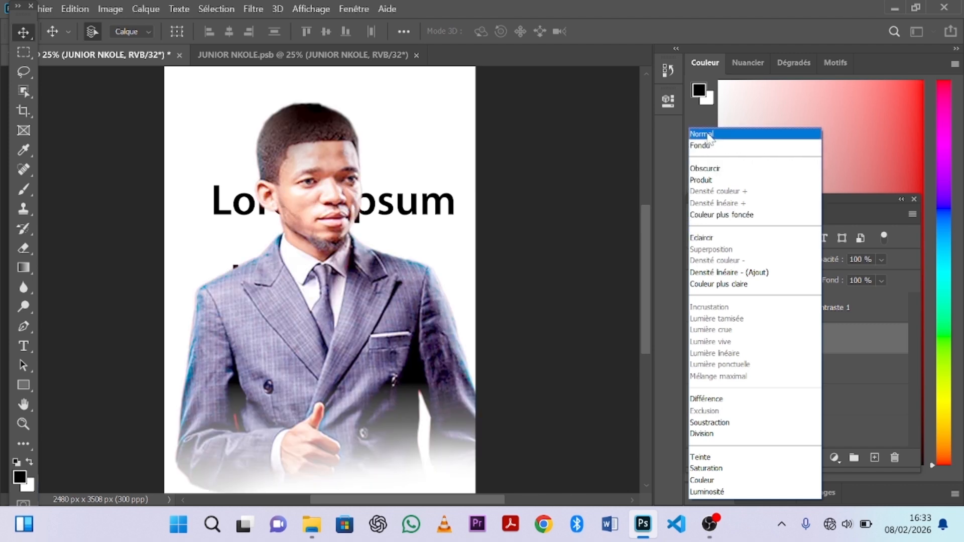
pyautogui.click(708, 136)
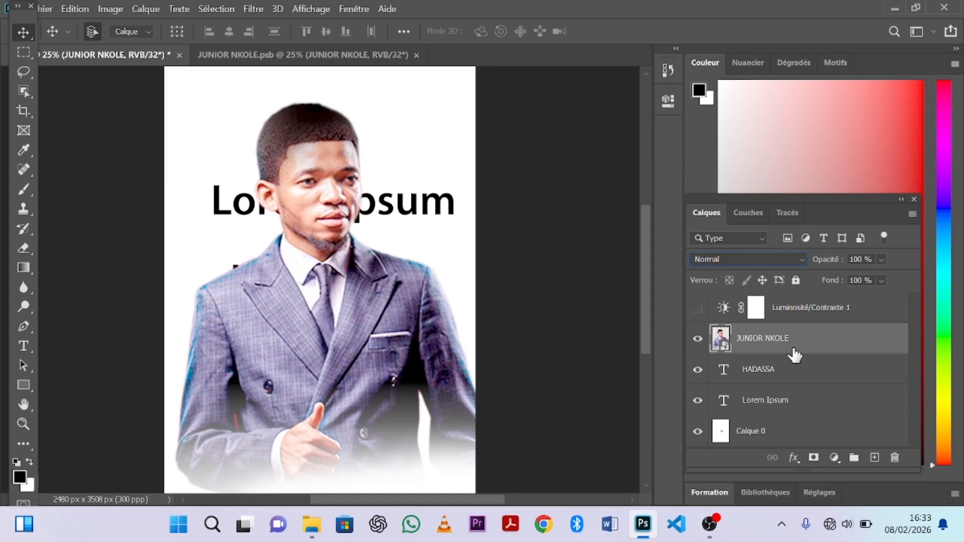
pyautogui.click(795, 279)
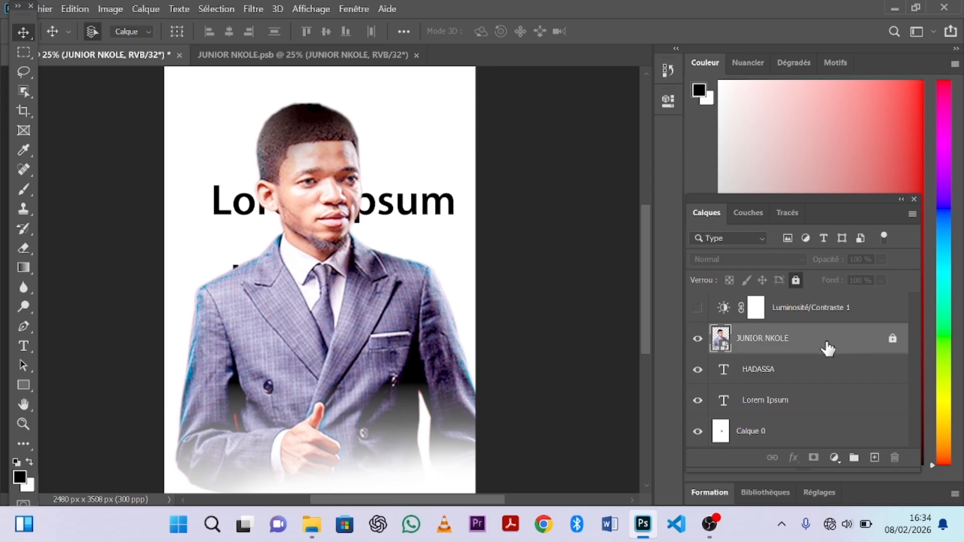
pyautogui.moveTo(308, 308); pyautogui.dragTo(333, 331)
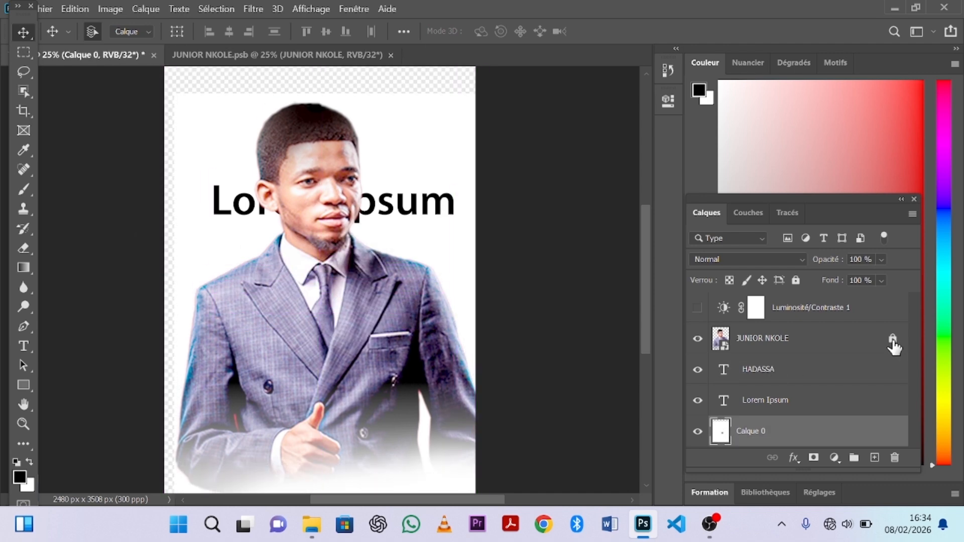
pyautogui.click(839, 342)
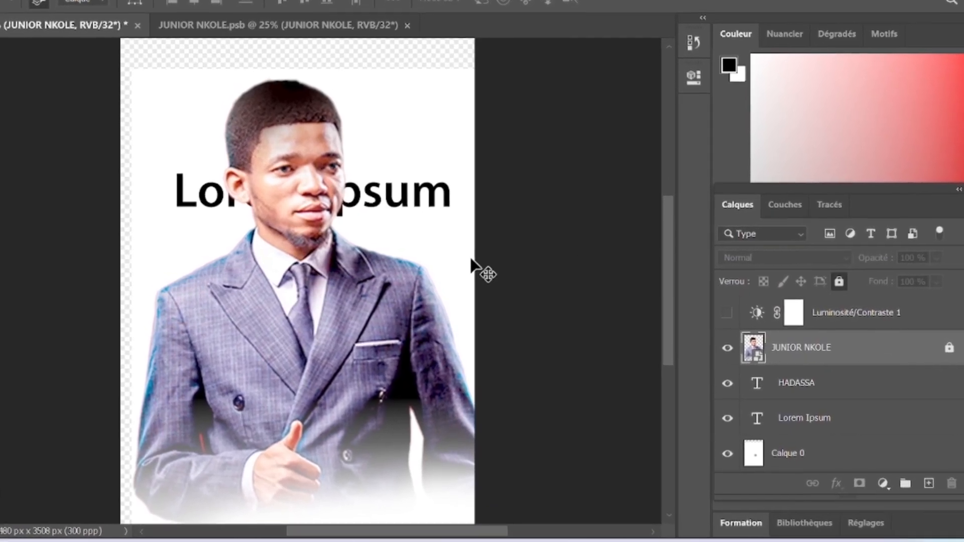
pyautogui.click(798, 453)
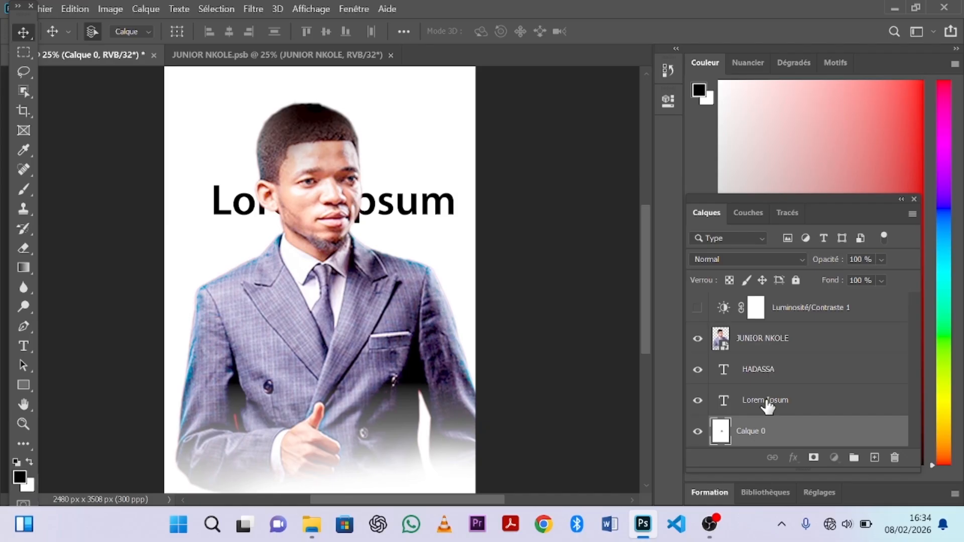
pyautogui.doubleClick(766, 401)
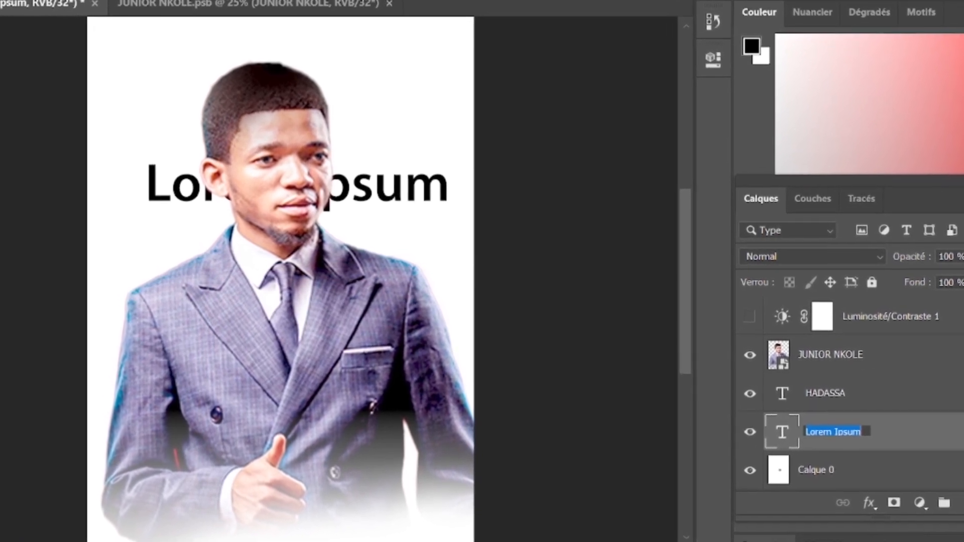
pyautogui.write('TITRE')
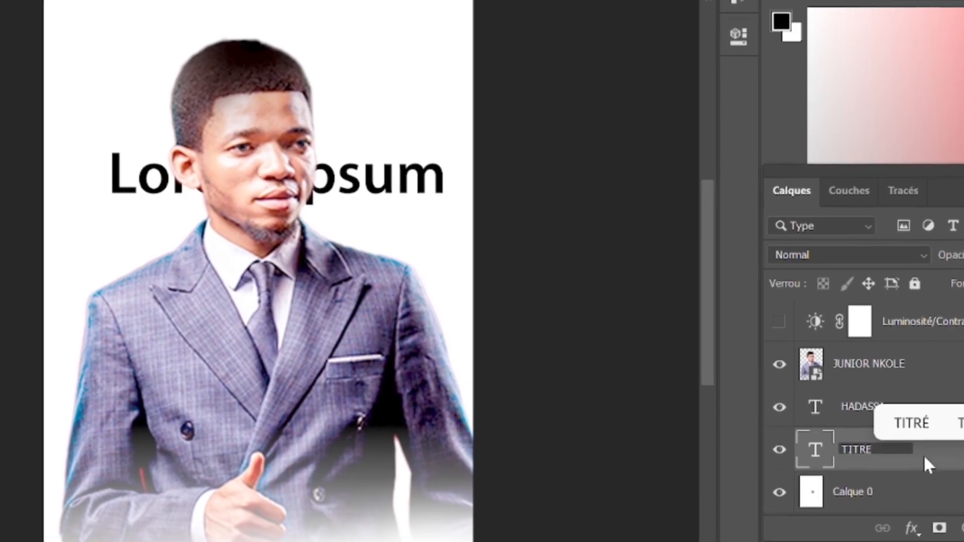
pyautogui.press('Return')
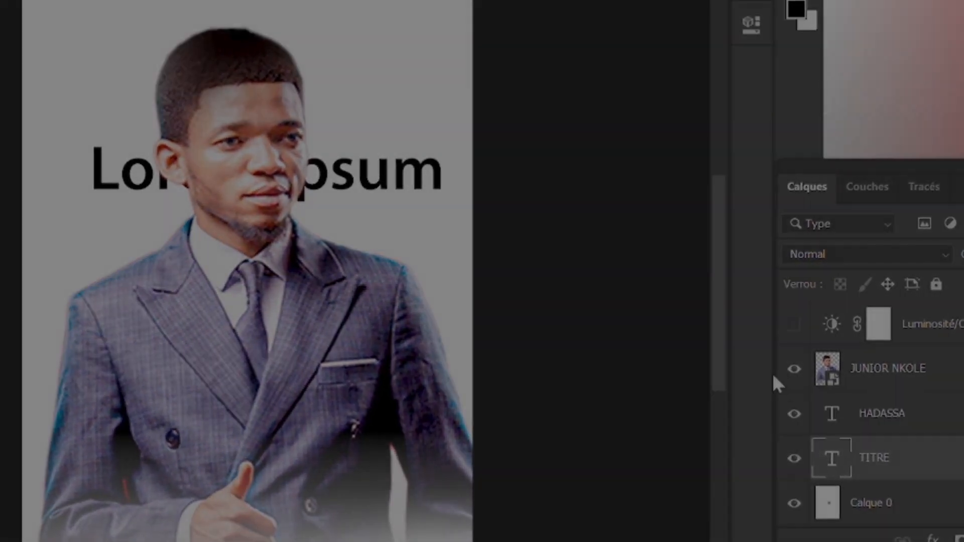
pyautogui.click(799, 374)
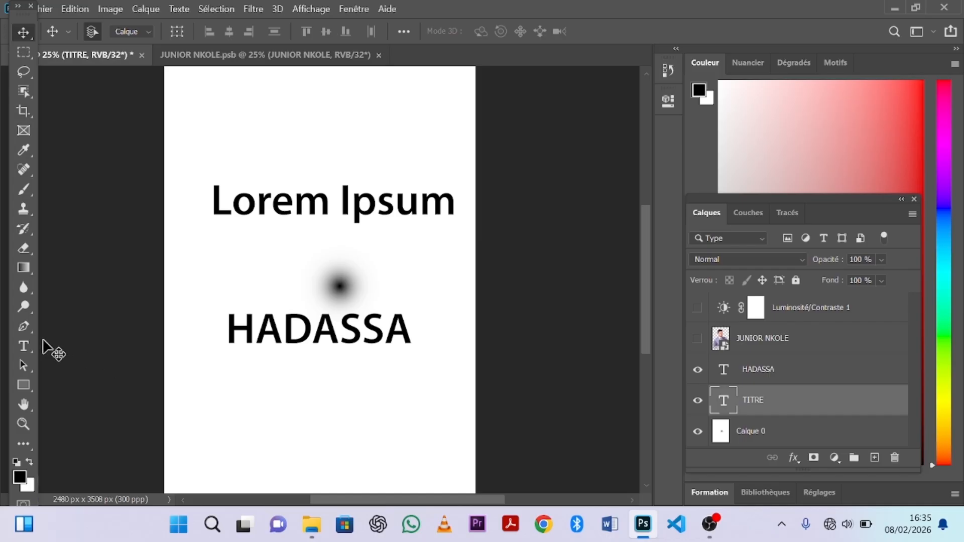
# Replace the Lorem Ipsum title text with TSHOVU.
pyautogui.click(24, 346)
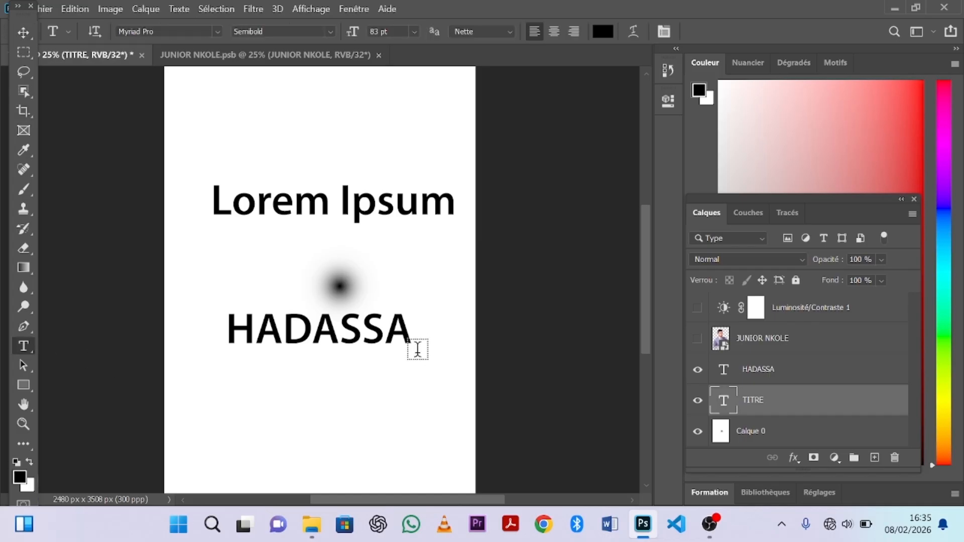
pyautogui.click(271, 201)
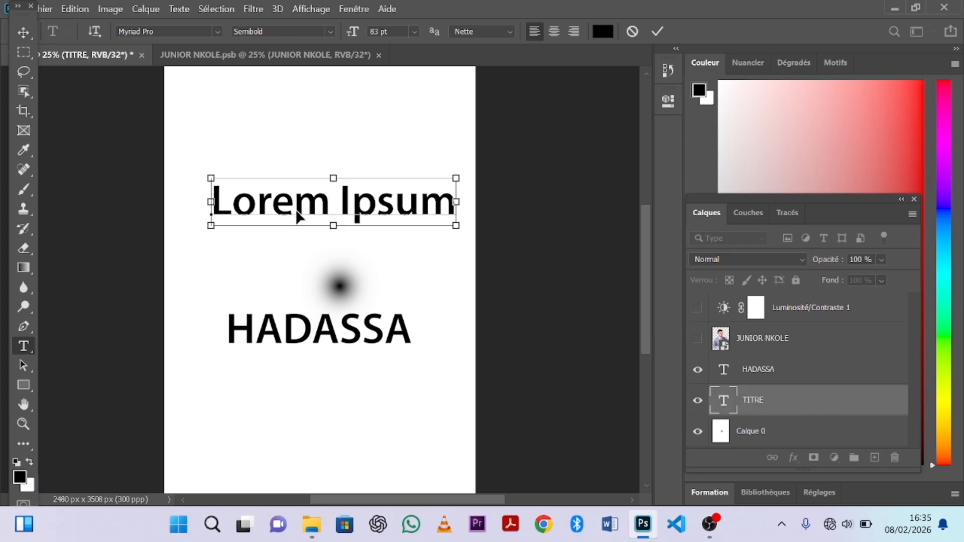
pyautogui.hotkey('ctrl', 'a')
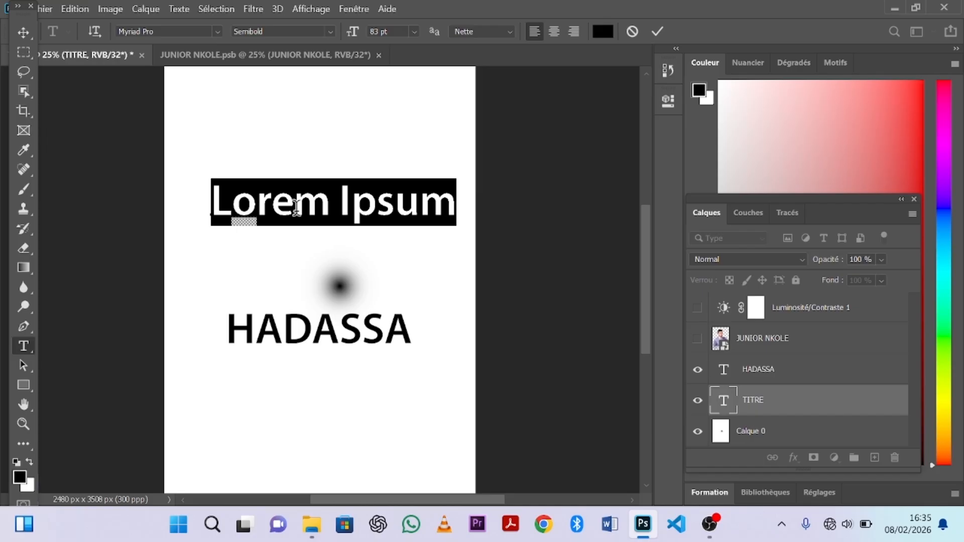
pyautogui.write('TSHOVU')
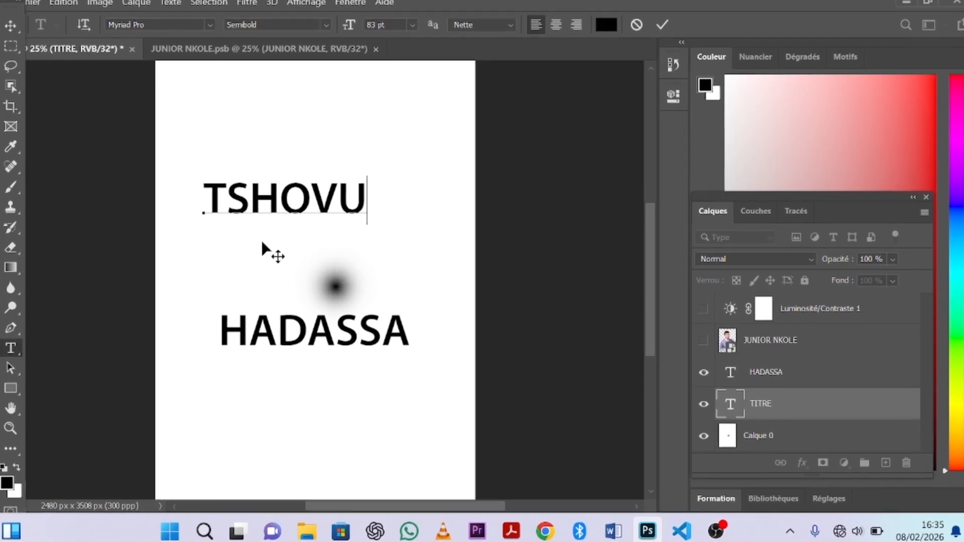
# Align the TSHOVU title with HADASSA and commit the text edit.
pyautogui.moveTo(262, 244); pyautogui.dragTo(277, 248)
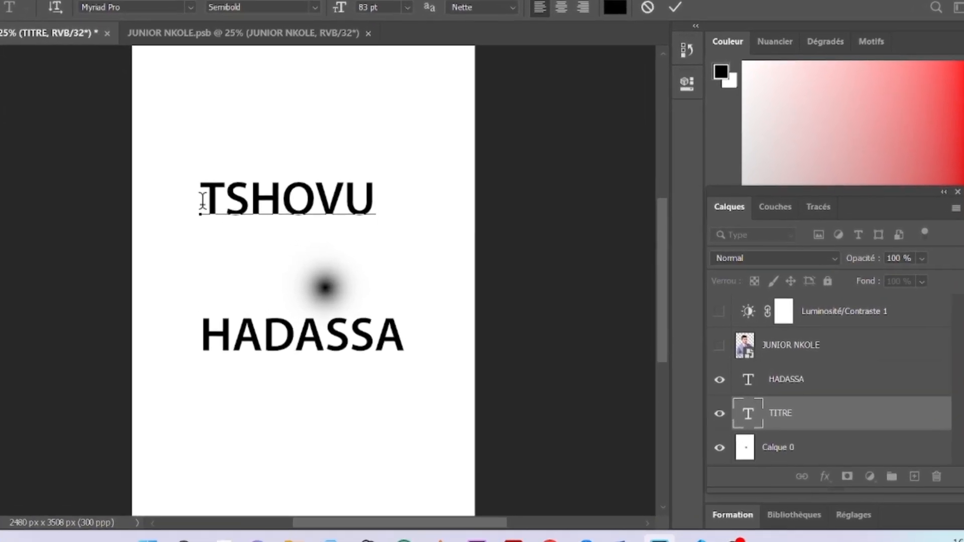
pyautogui.click(201, 201)
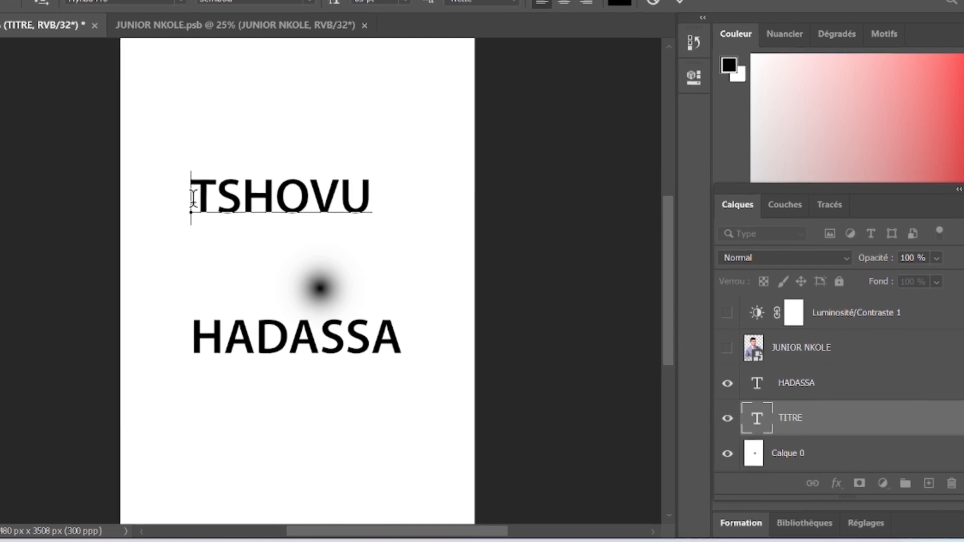
pyautogui.write('N')
pyautogui.press('BackSpace')
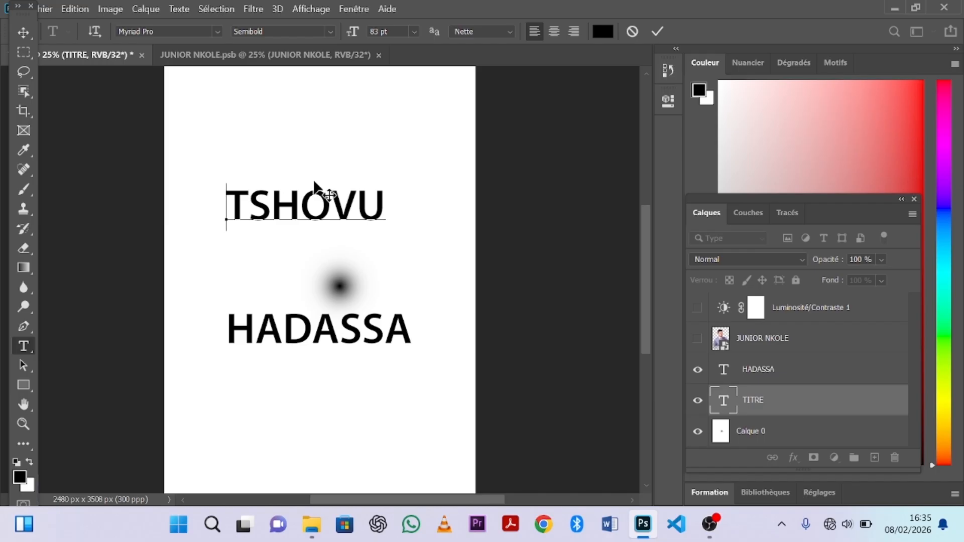
pyautogui.click(23, 31)
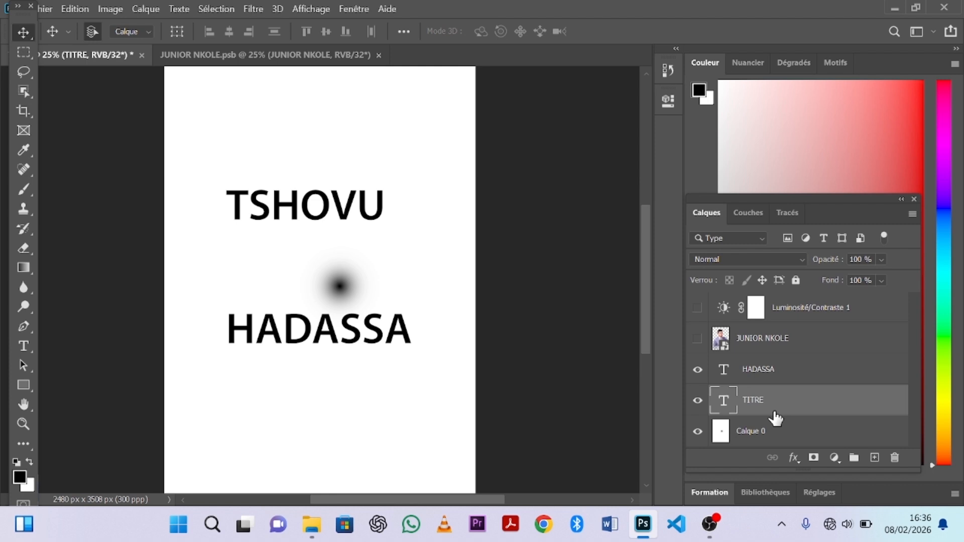
# Group the HADASSA and TITRE layers, rename Groupe 1 to TEXTE, and toggle its visibility to verify.
pyautogui.click(773, 372)
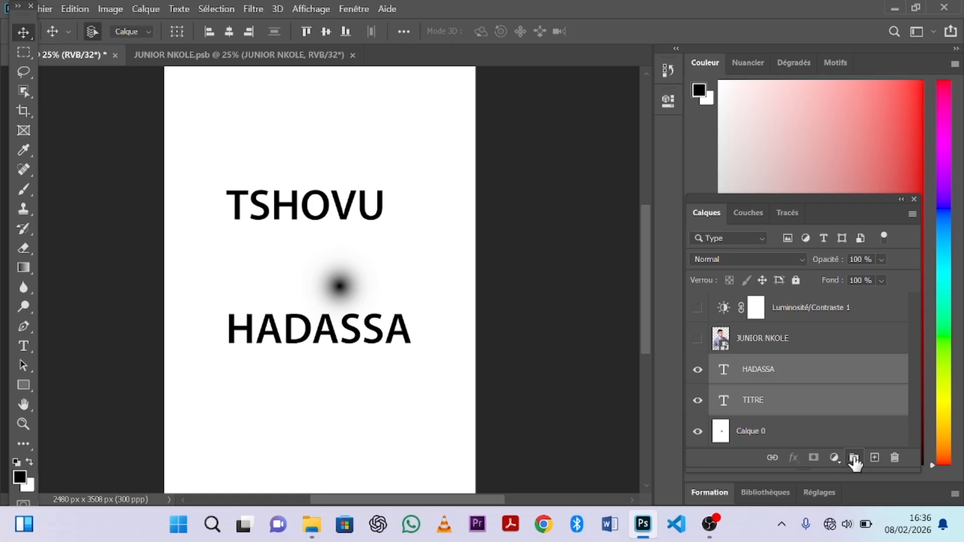
pyautogui.click(854, 459)
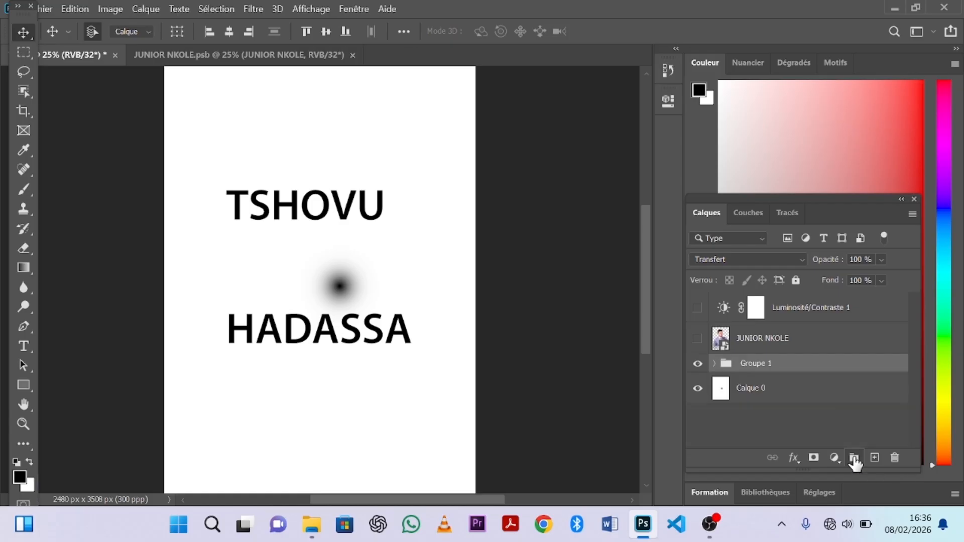
pyautogui.doubleClick(751, 365)
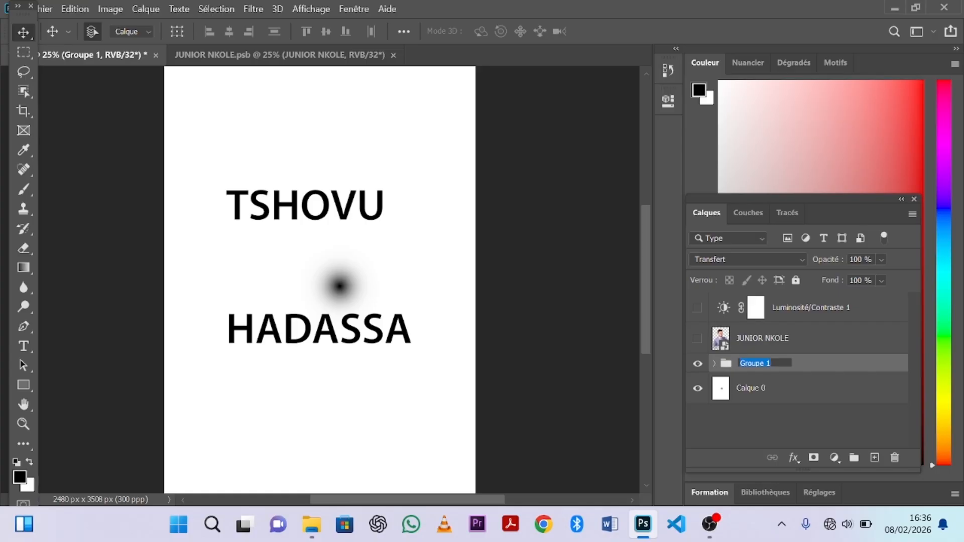
pyautogui.write('TEX')
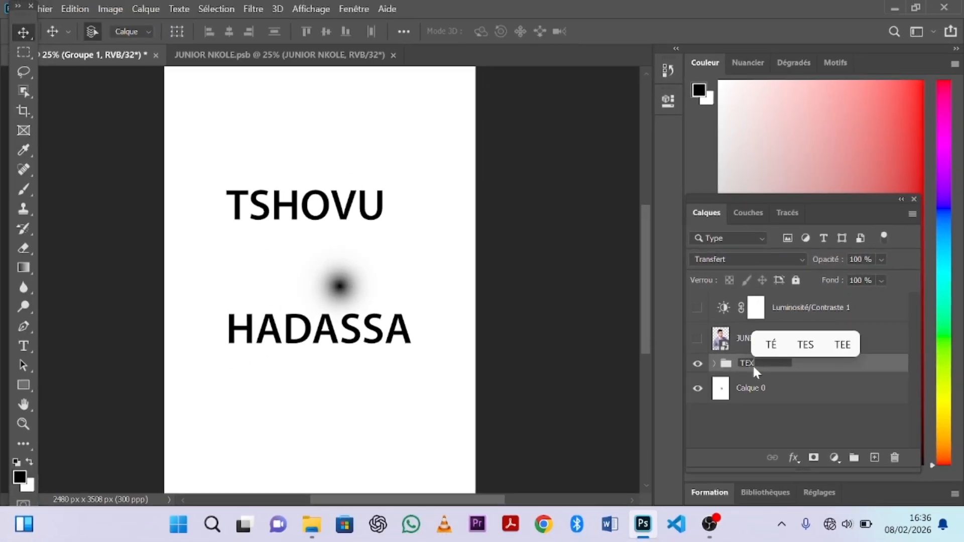
pyautogui.write('TE')
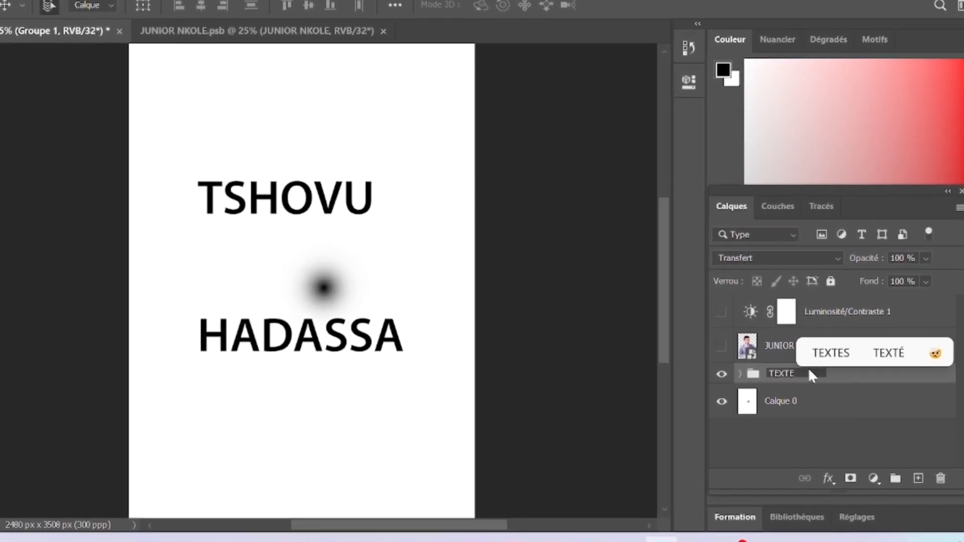
pyautogui.press('Return')
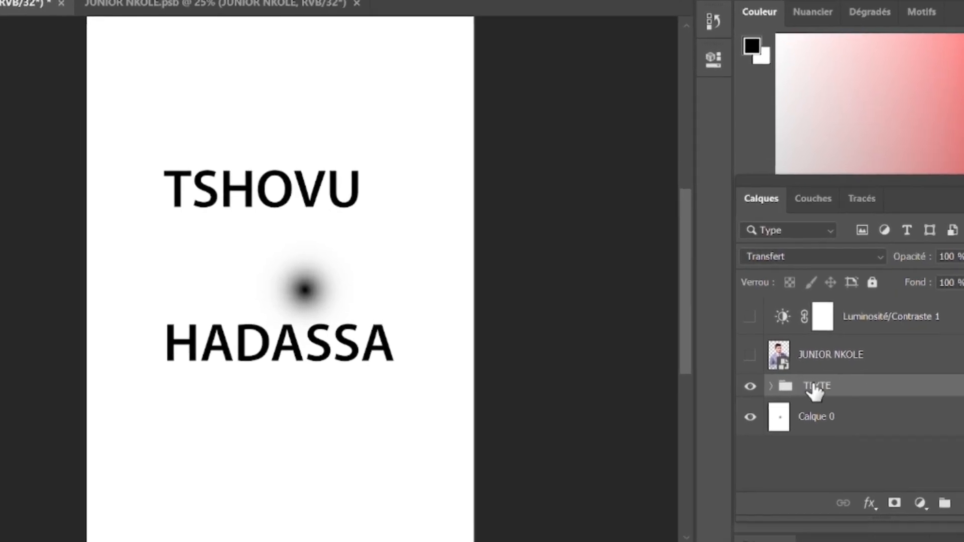
pyautogui.click(750, 388)
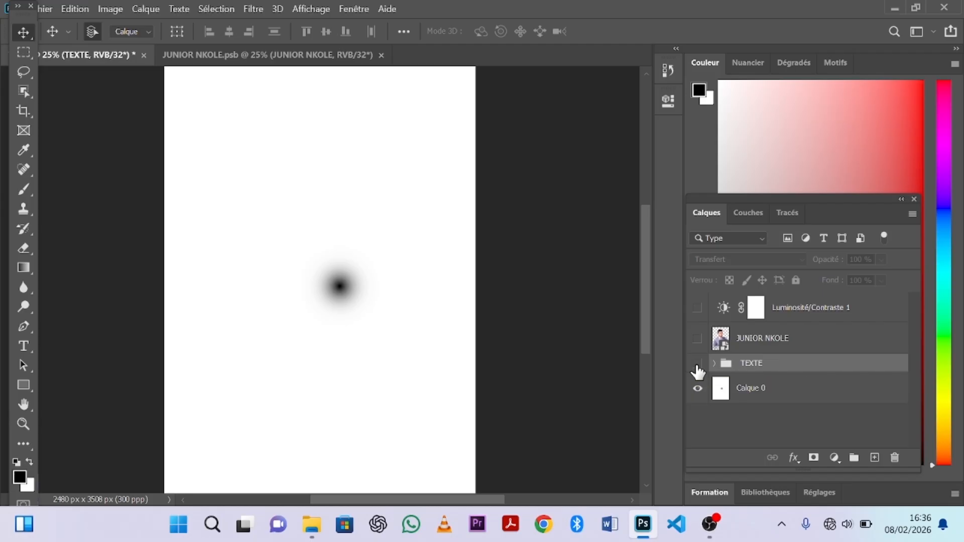
pyautogui.click(697, 364)
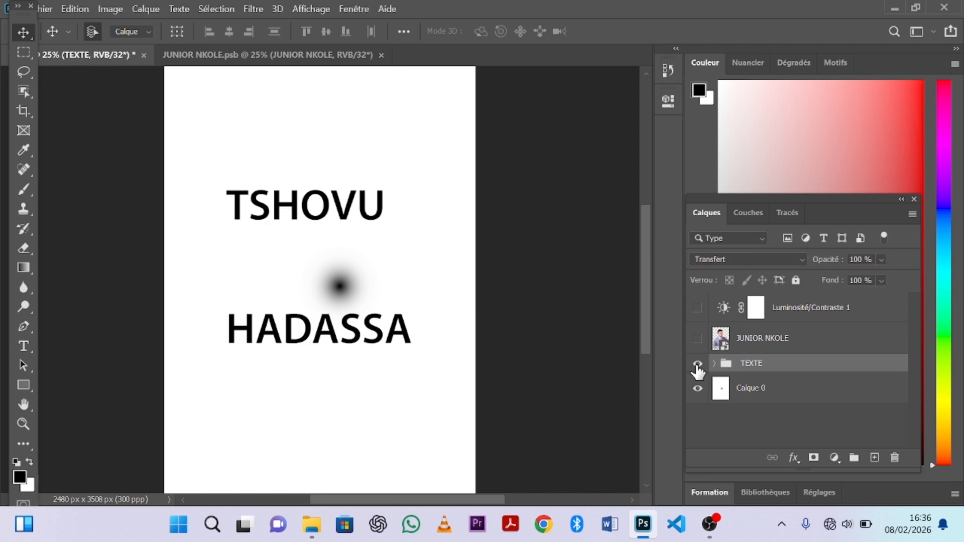